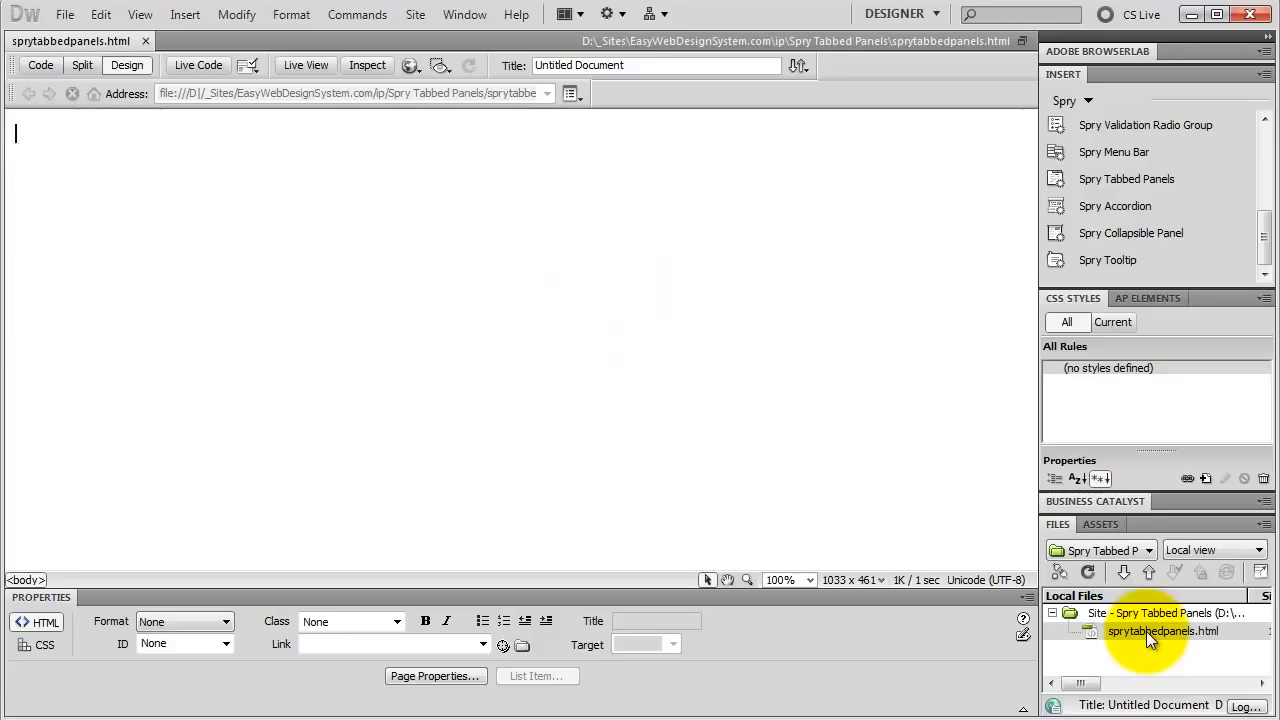
Step: Insert a Spry Tabbed Panels widget into sprytabbedpanels.html and test switching its tabs in Live View before returning to Design view
left_click(1146, 631)
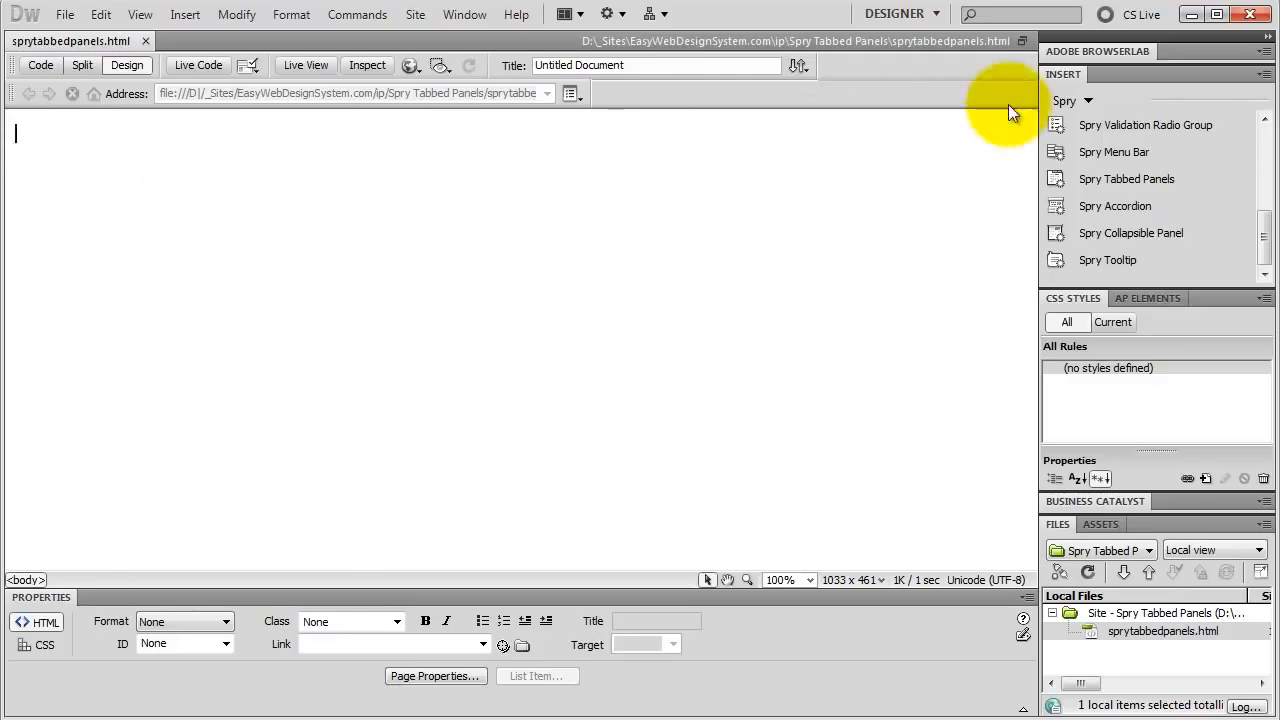
left_click(1150, 190)
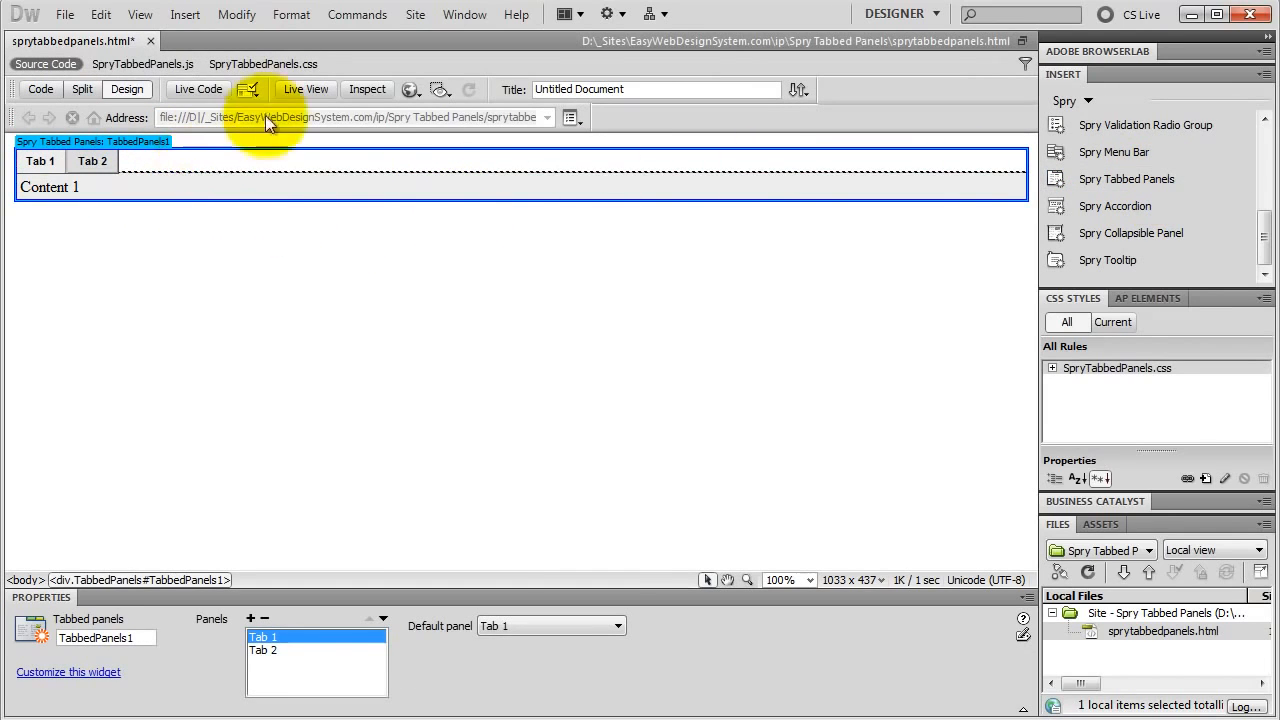
left_click(305, 89)
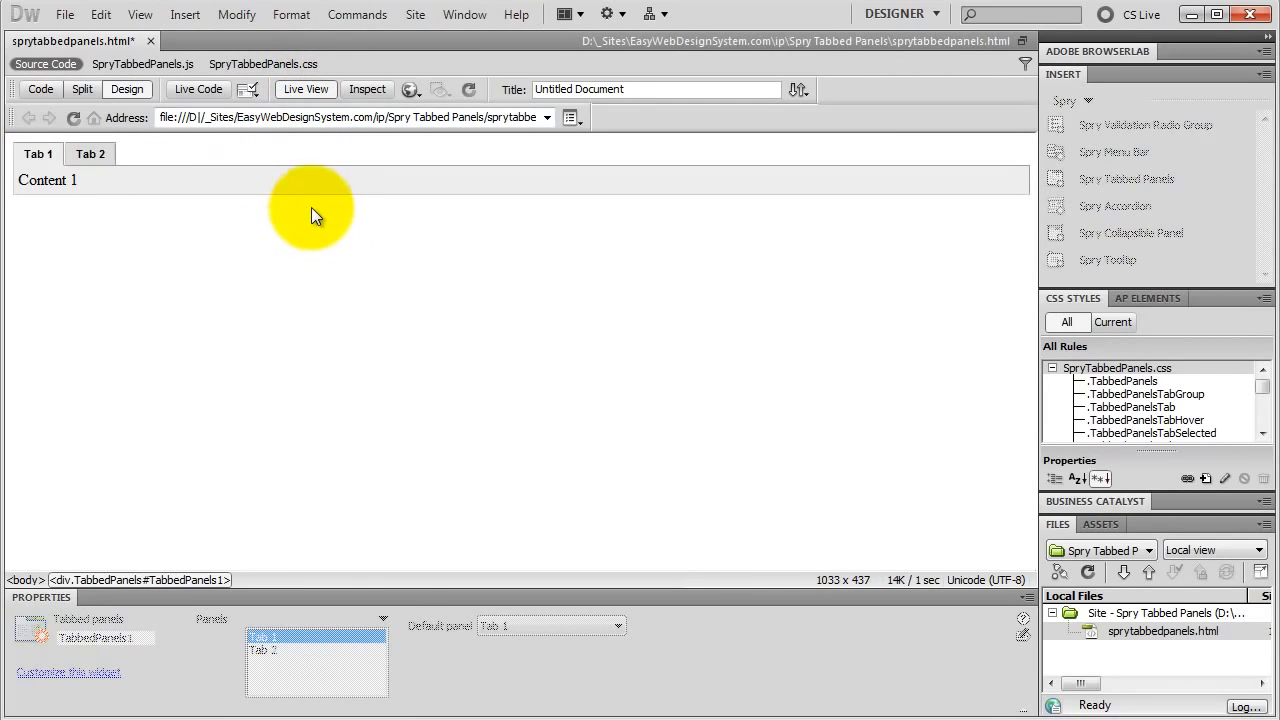
left_click(91, 154)
left_click(46, 160)
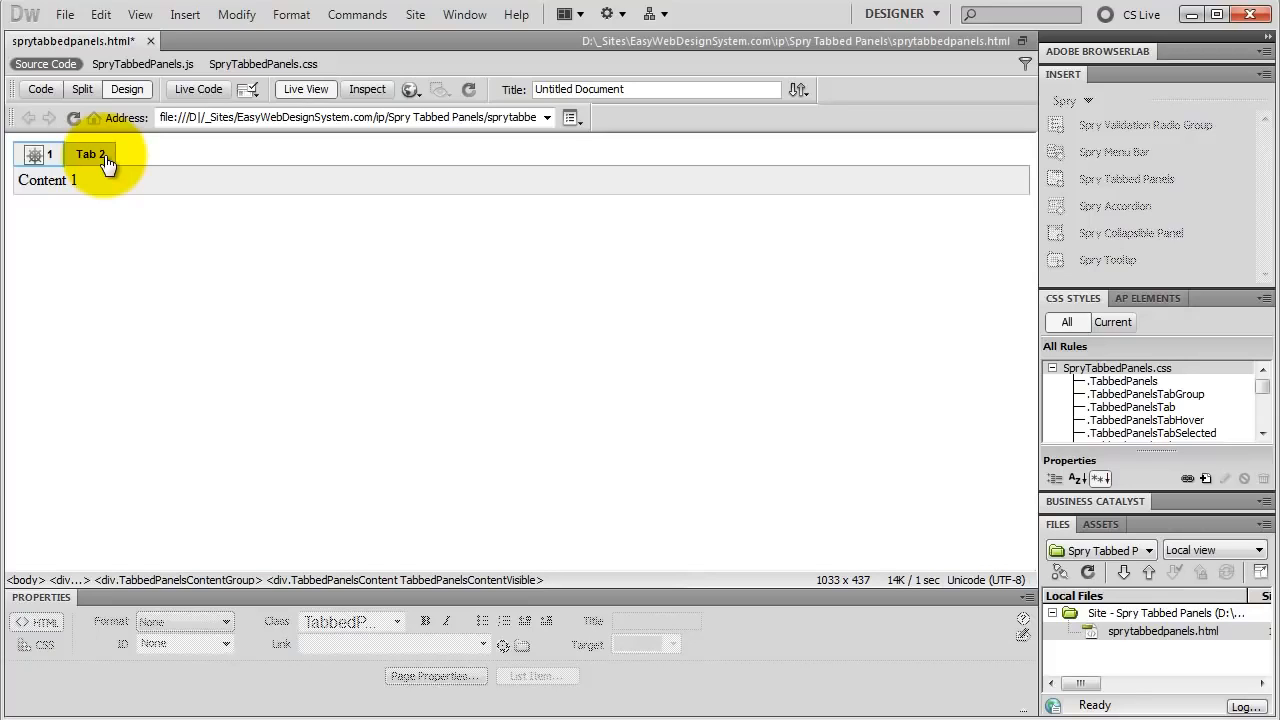
left_click(304, 91)
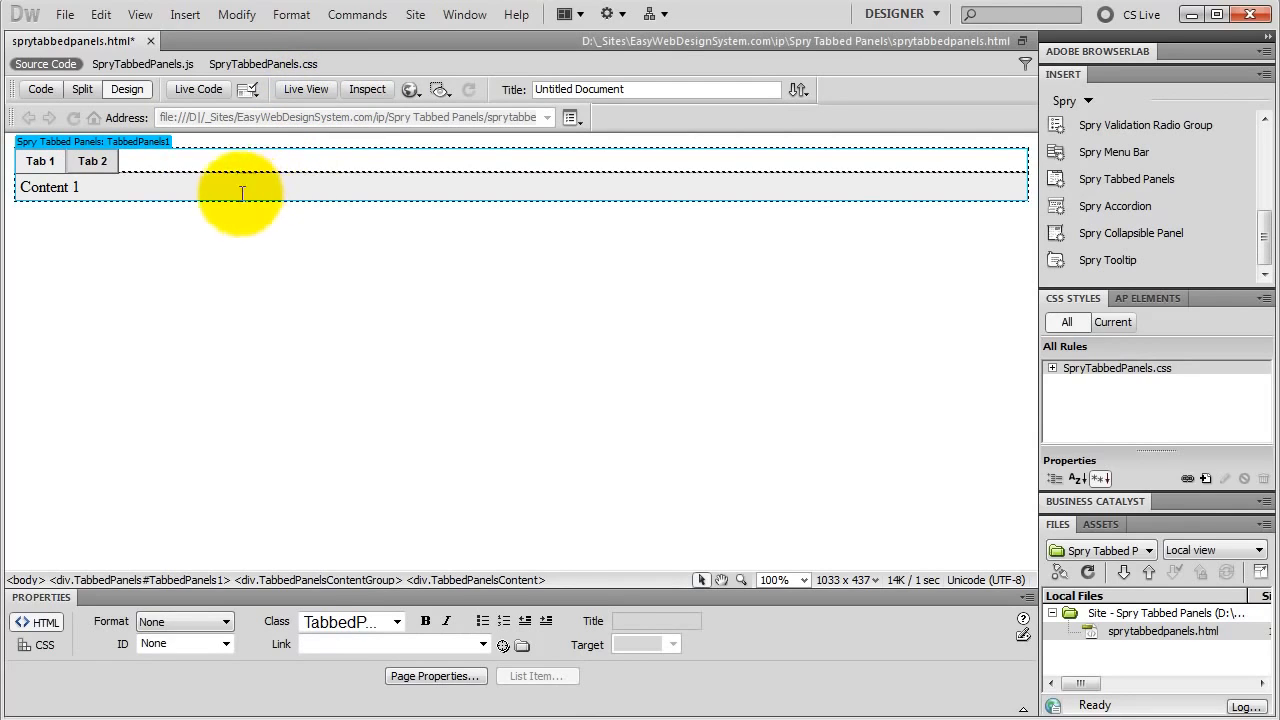
Step: Add a third panel to the tabbed panels widget and place it after Tab 2
left_click(132, 144)
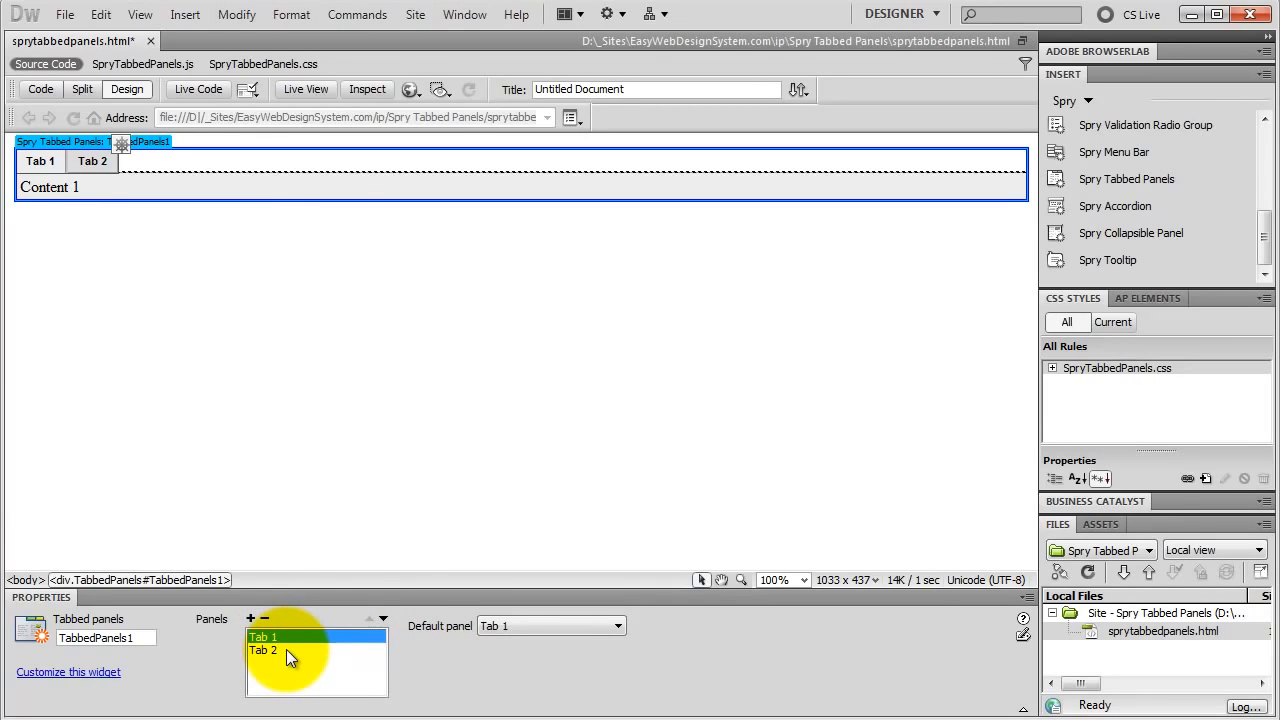
left_click(251, 620)
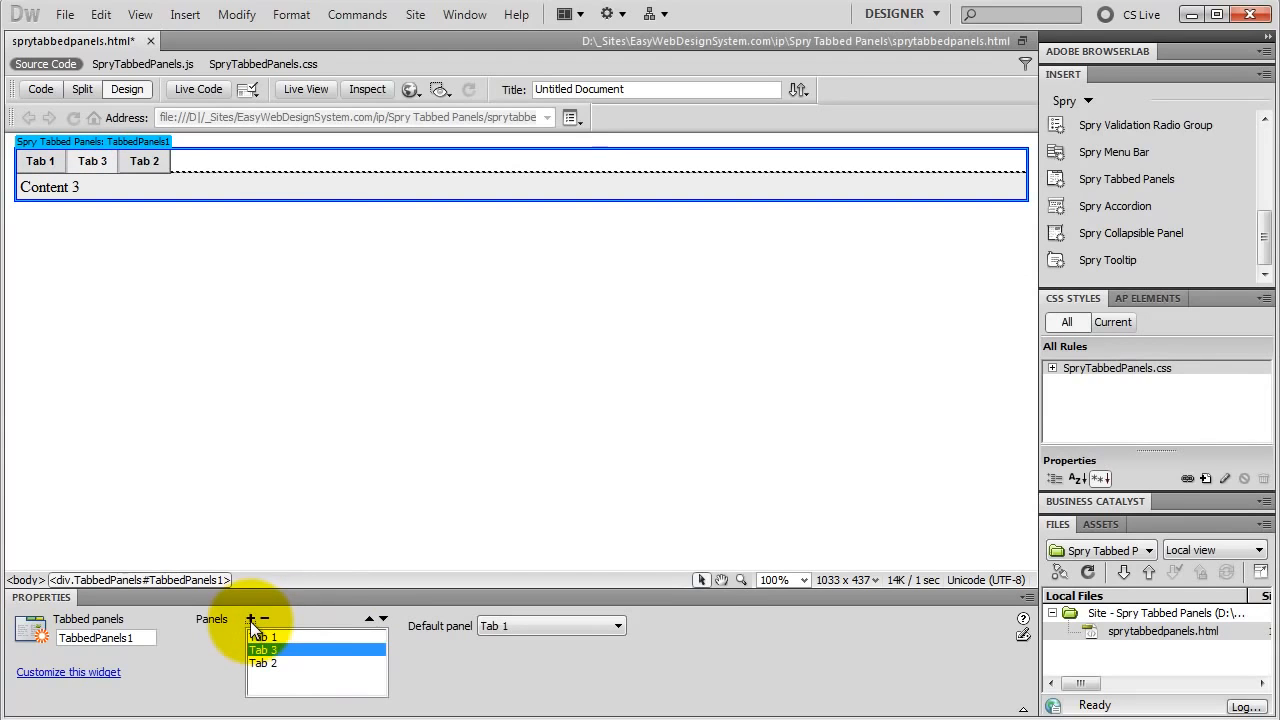
left_click(383, 620)
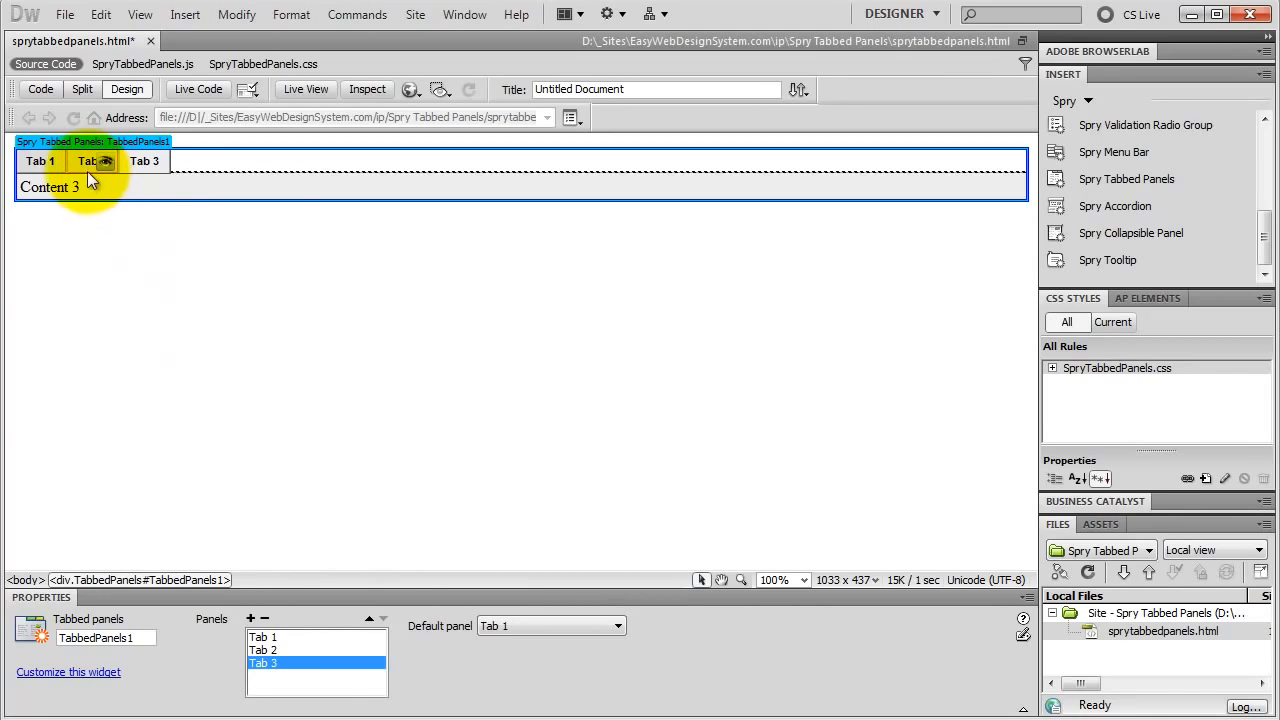
Step: Show the Tab 1 and Tab 2 panels alternately in Design view to check their content
left_click(42, 162)
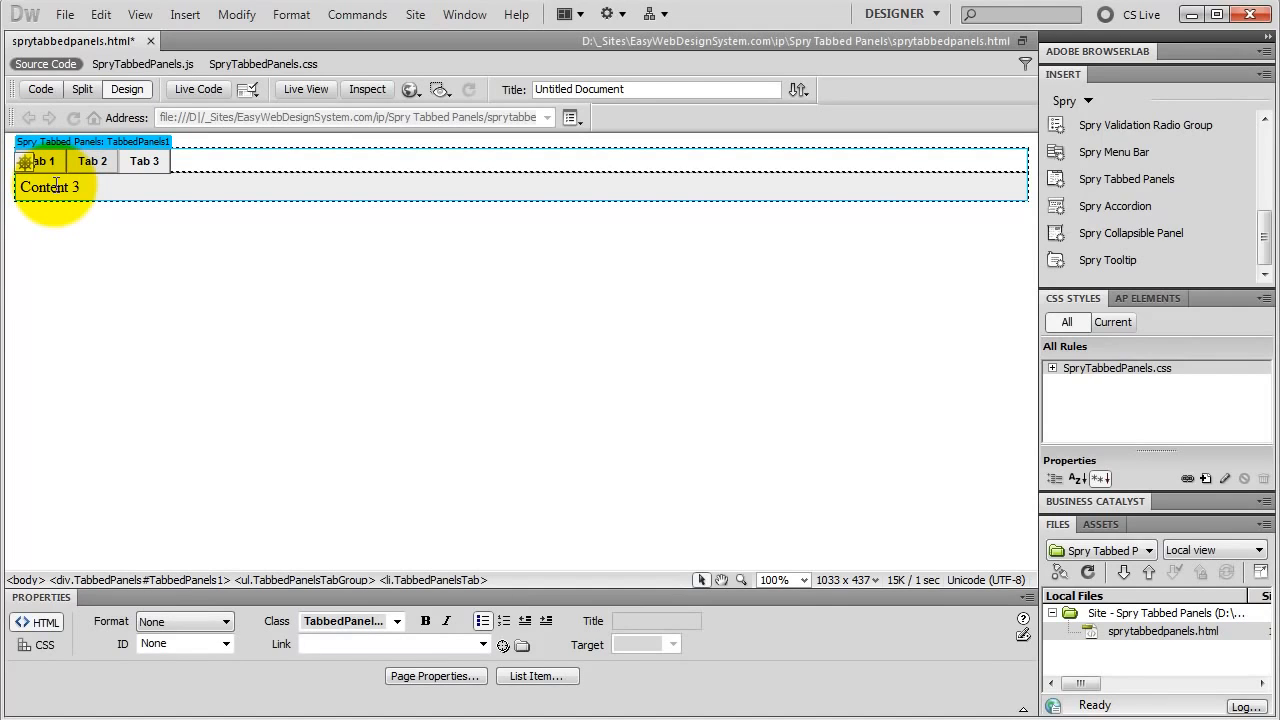
left_click(54, 163)
mouse_move(102, 168)
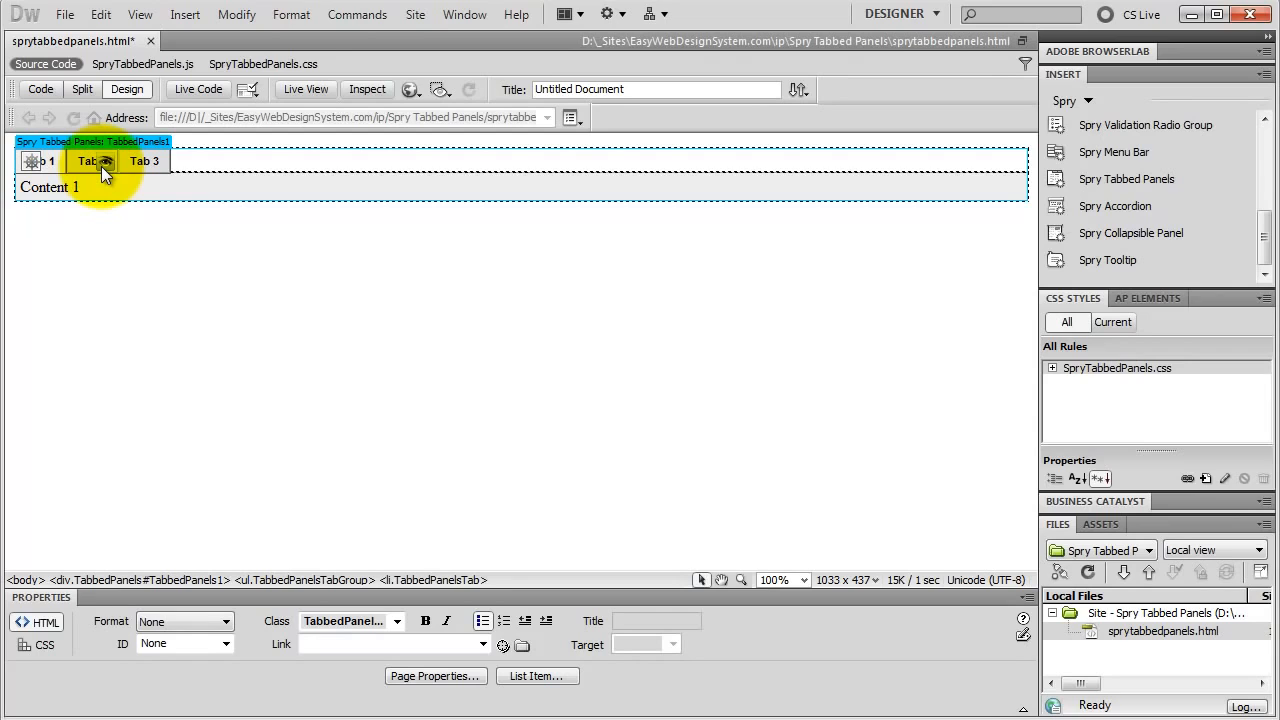
left_click(104, 164)
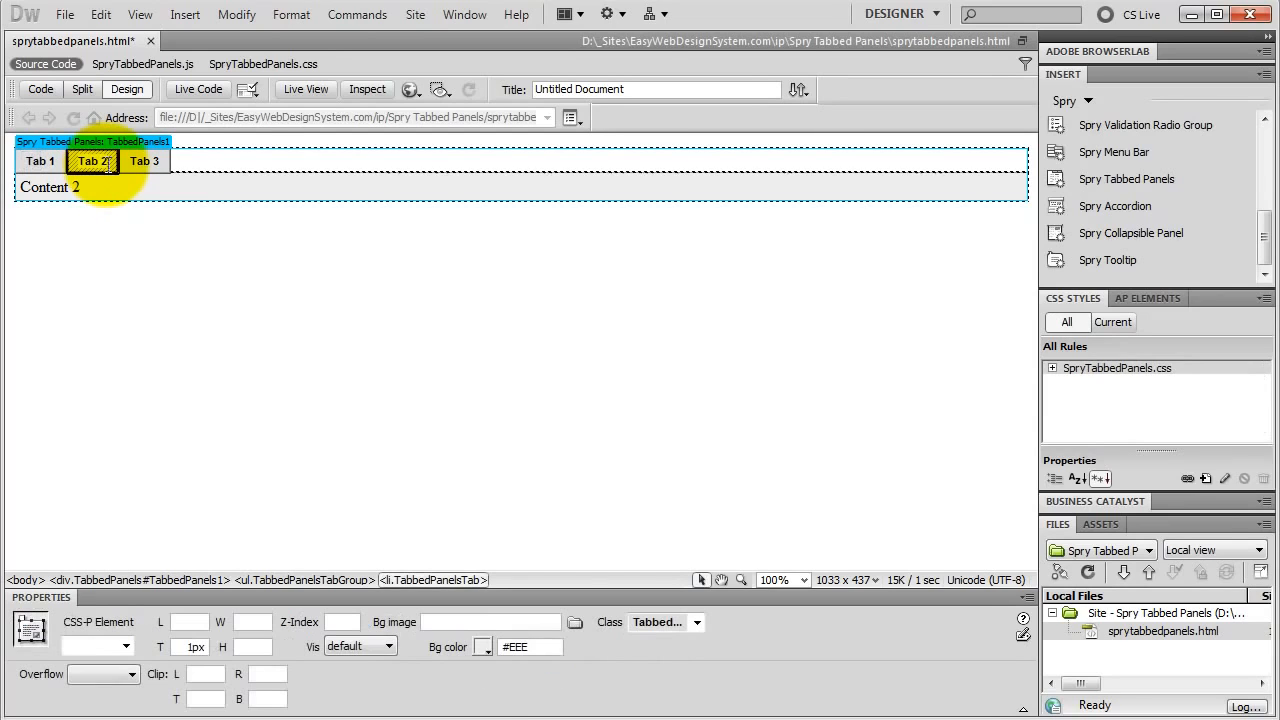
mouse_move(156, 163)
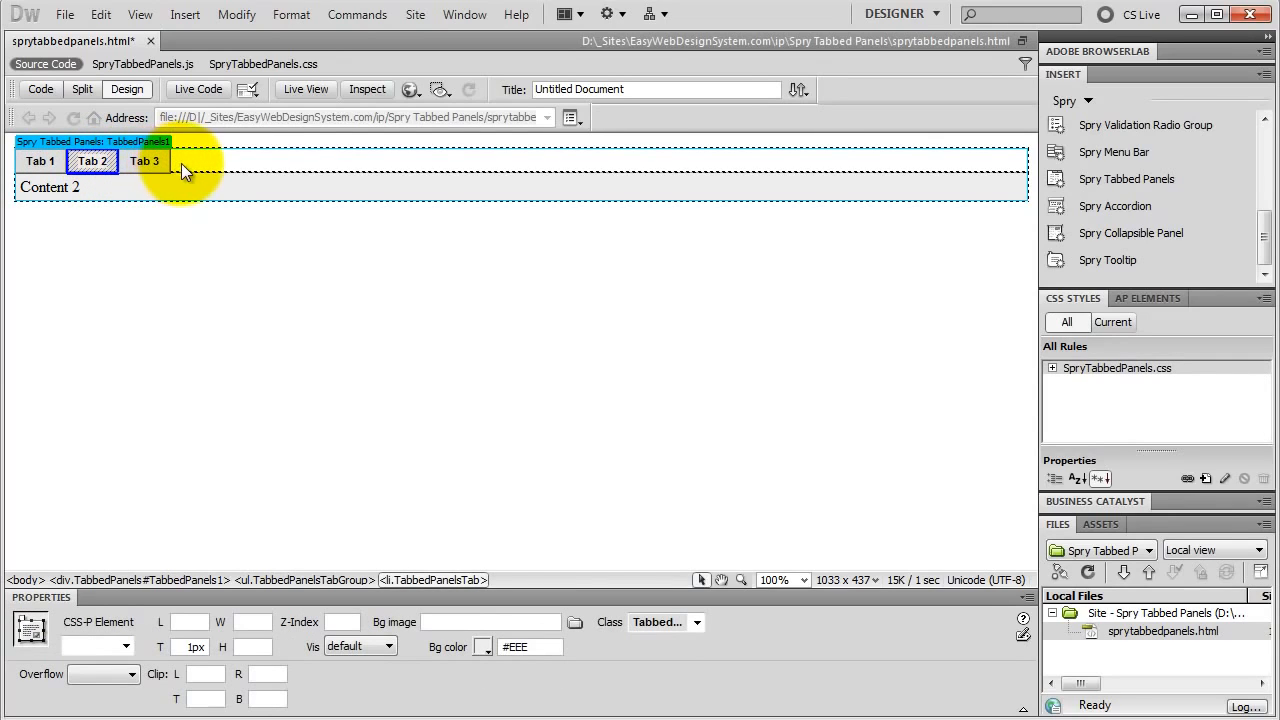
left_click(52, 162)
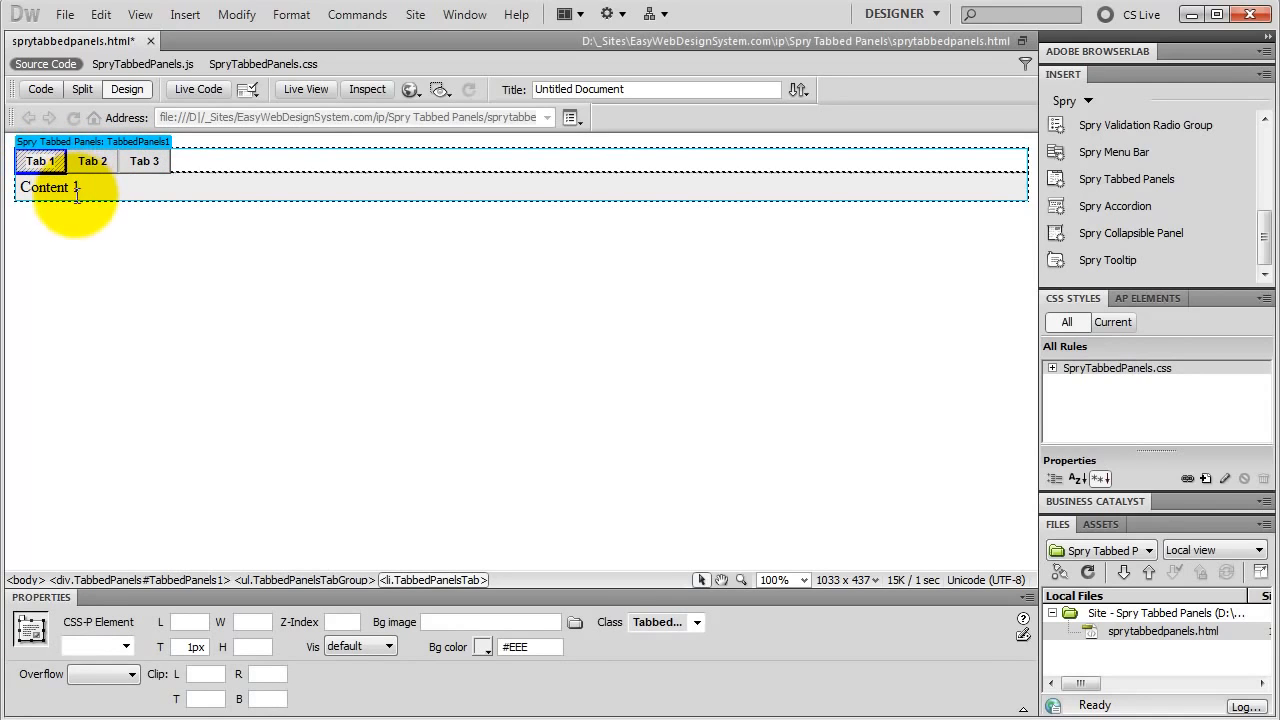
left_click(104, 162)
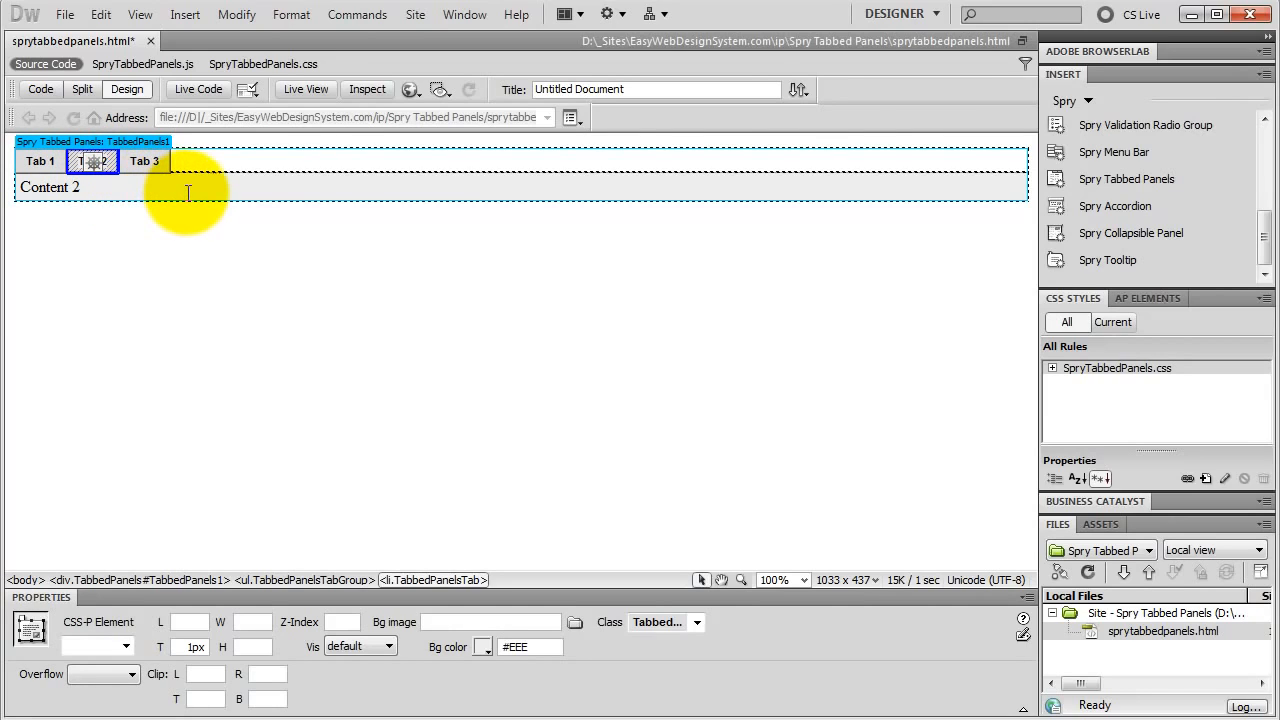
Step: Save the page and accept copying the dependent SpryTabbedPanels CSS and JS files to the local site
left_click(64, 15)
left_click(100, 229)
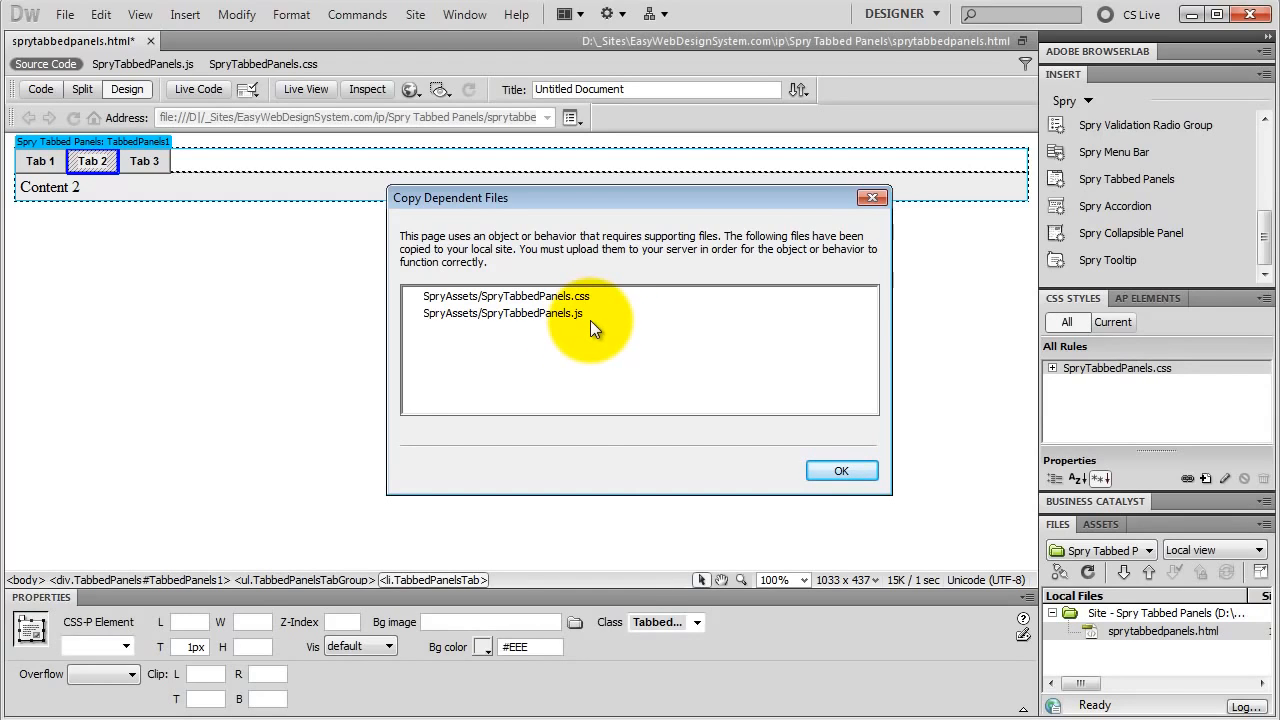
left_click(840, 472)
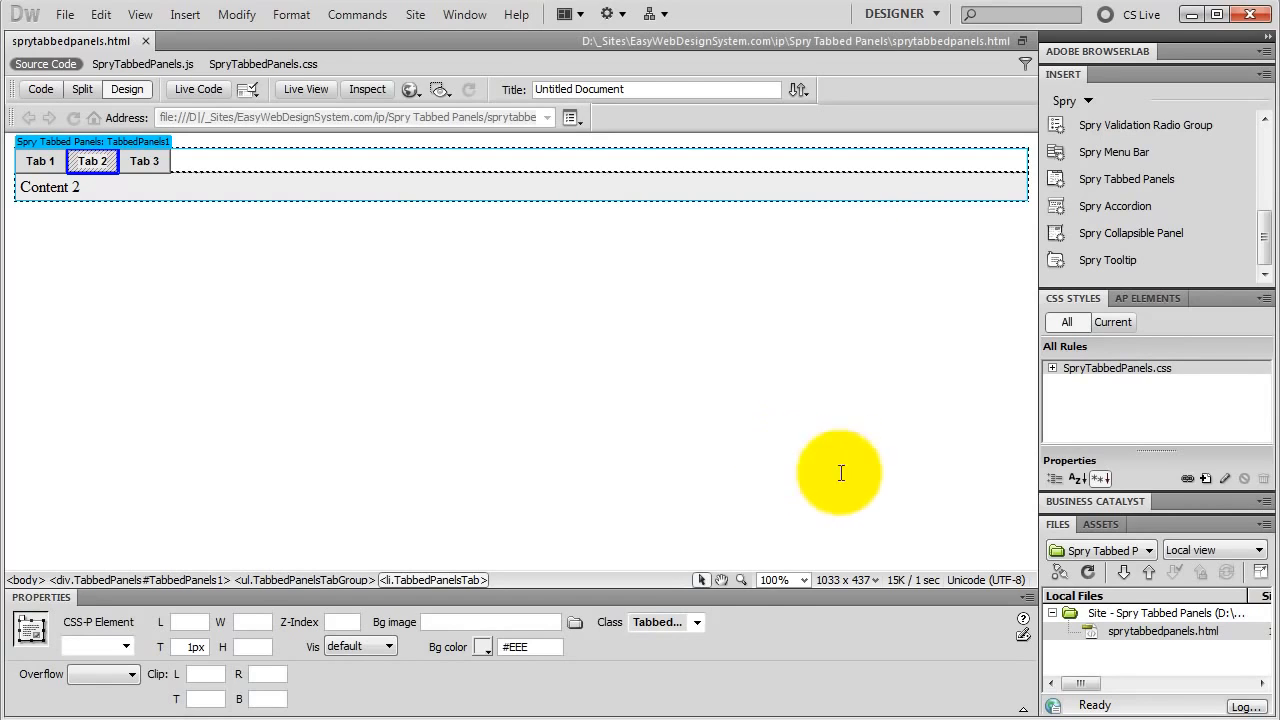
Step: Refresh the local site files and look inside the SpryAssets folder
left_click(1122, 628)
left_click(1088, 571)
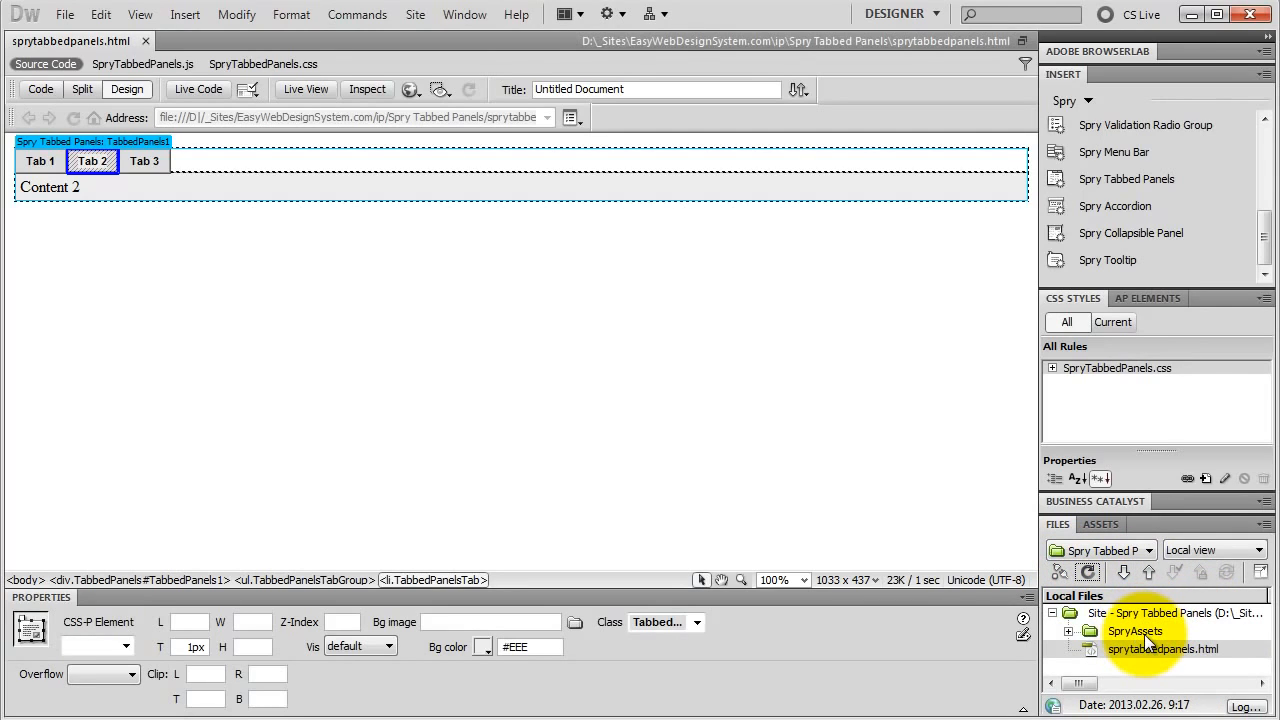
left_click(1068, 631)
left_click(1068, 631)
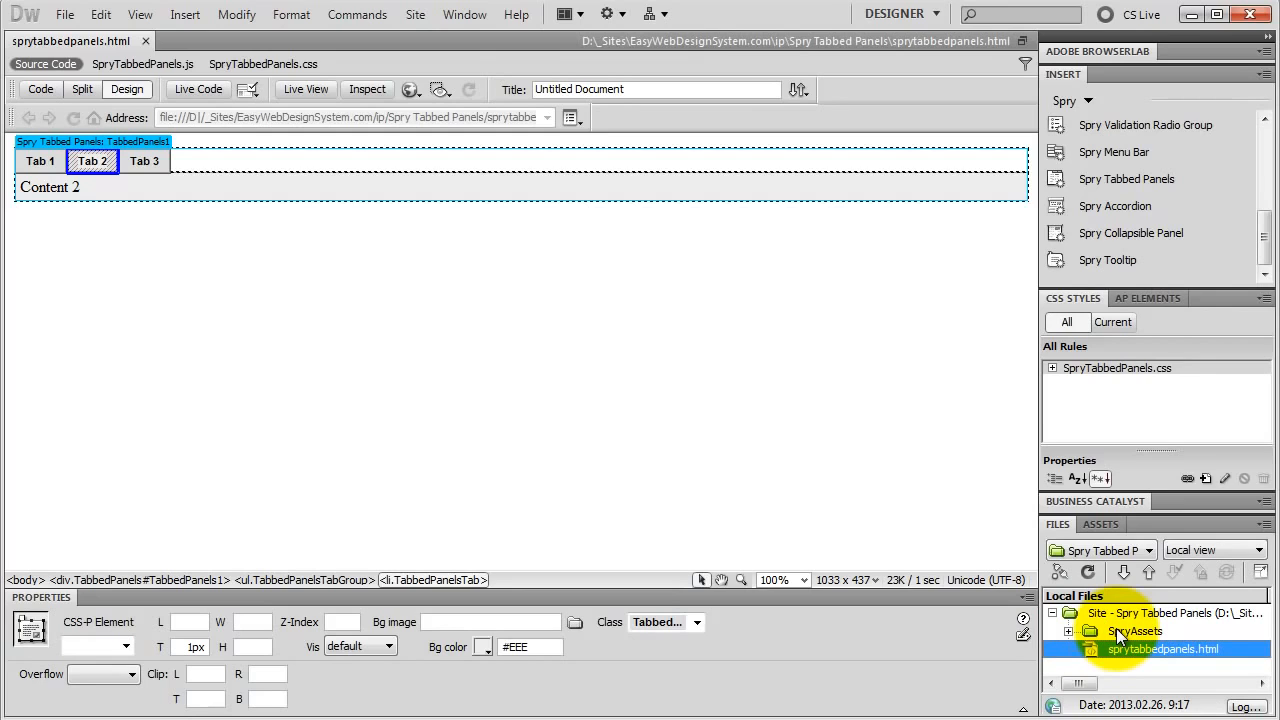
Step: List the rules of SpryTabbedPanels.css and examine the ones applied to Tab 1 with the Code Navigator
left_click(1051, 368)
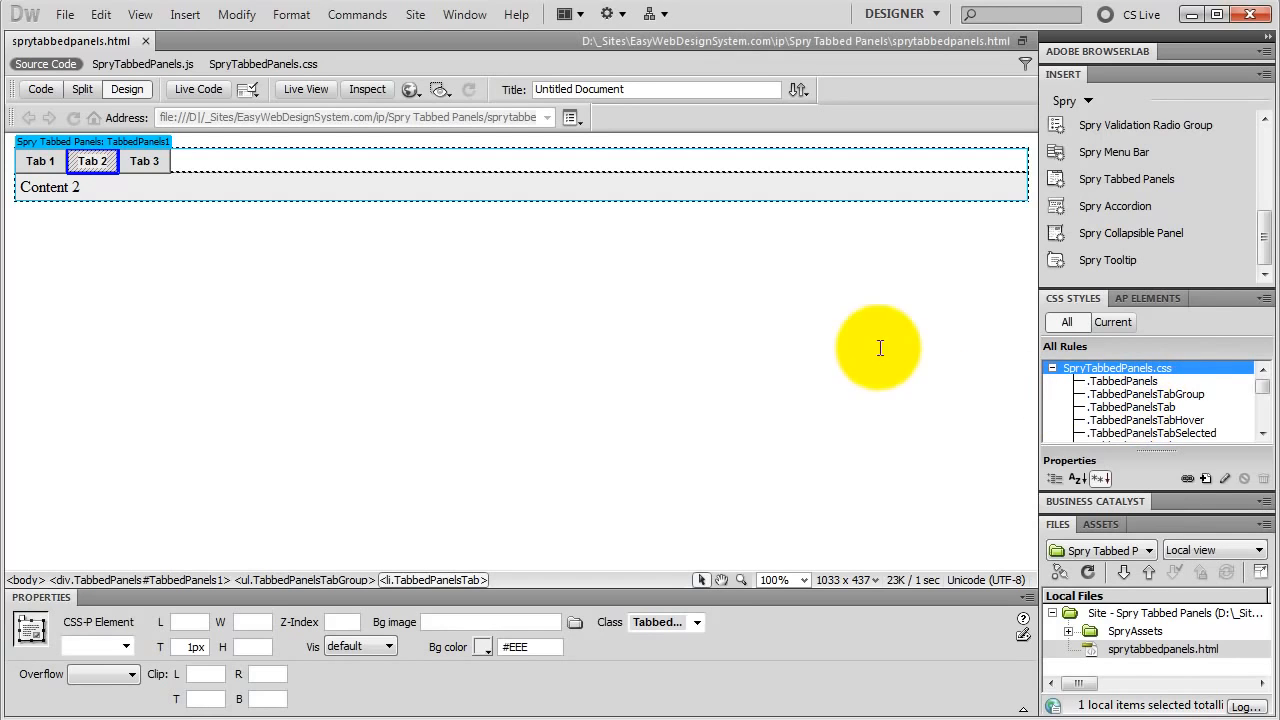
left_click(50, 161)
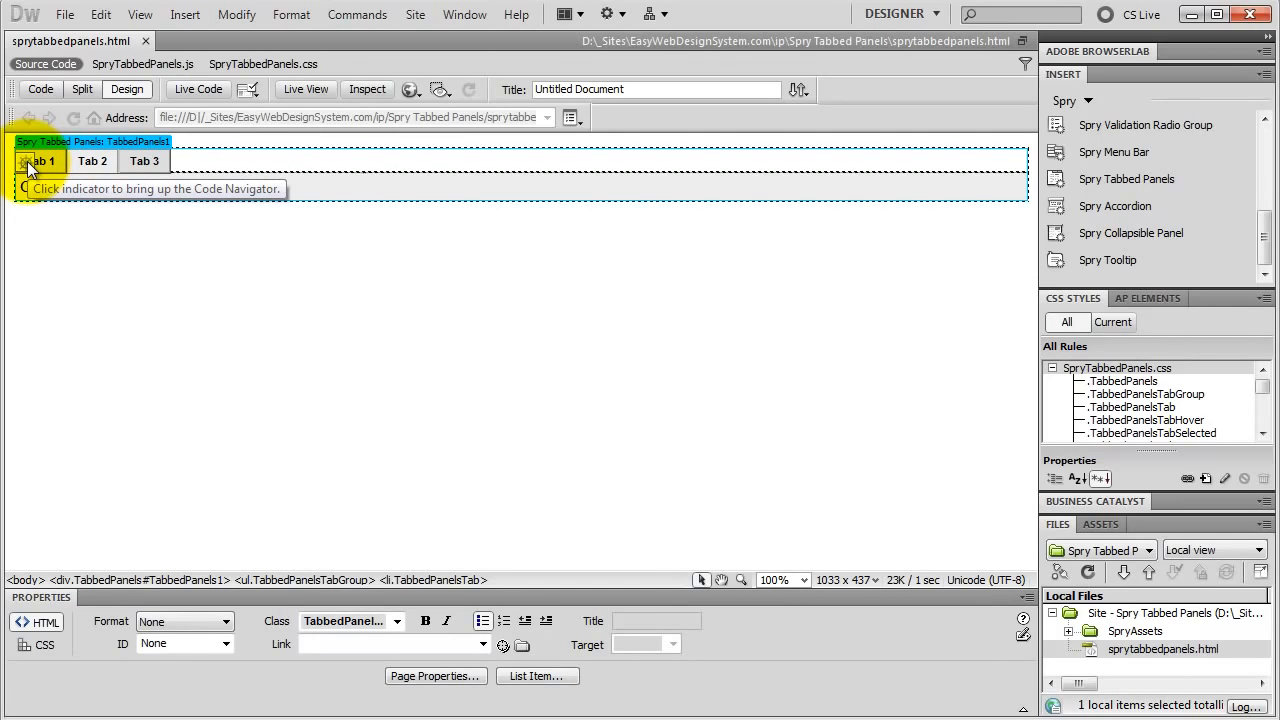
left_click(27, 161)
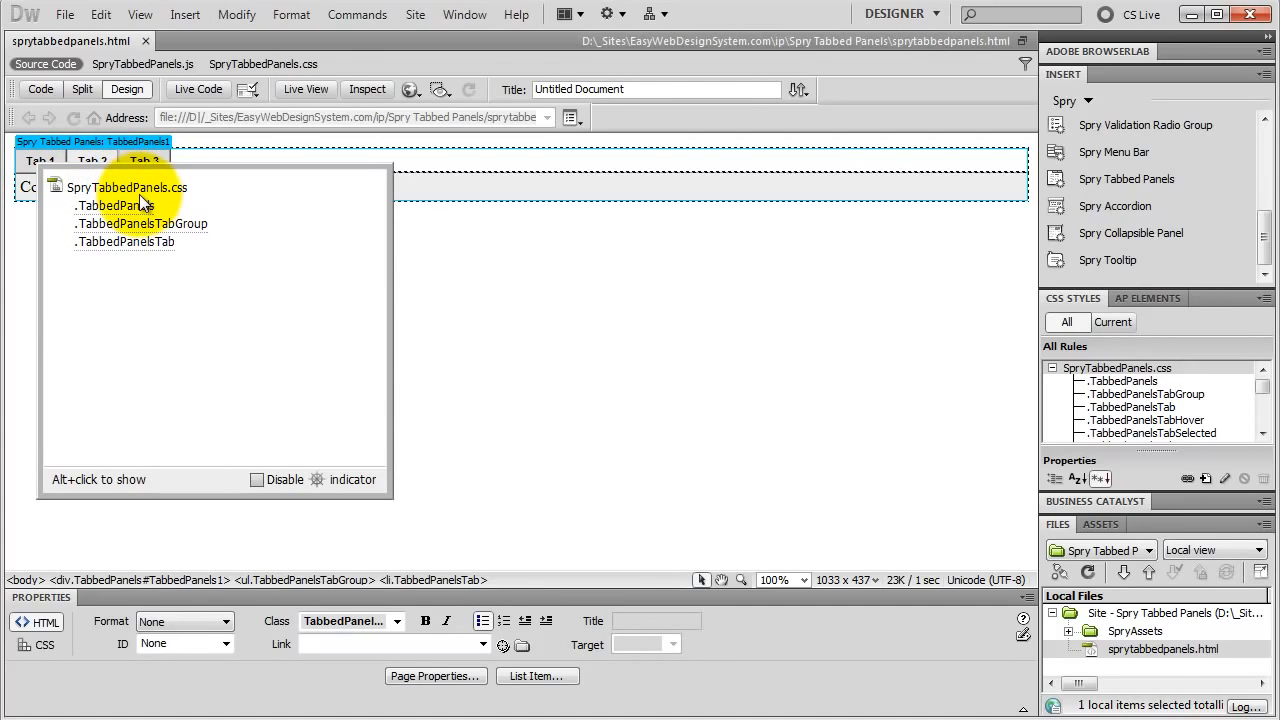
mouse_move(140, 200)
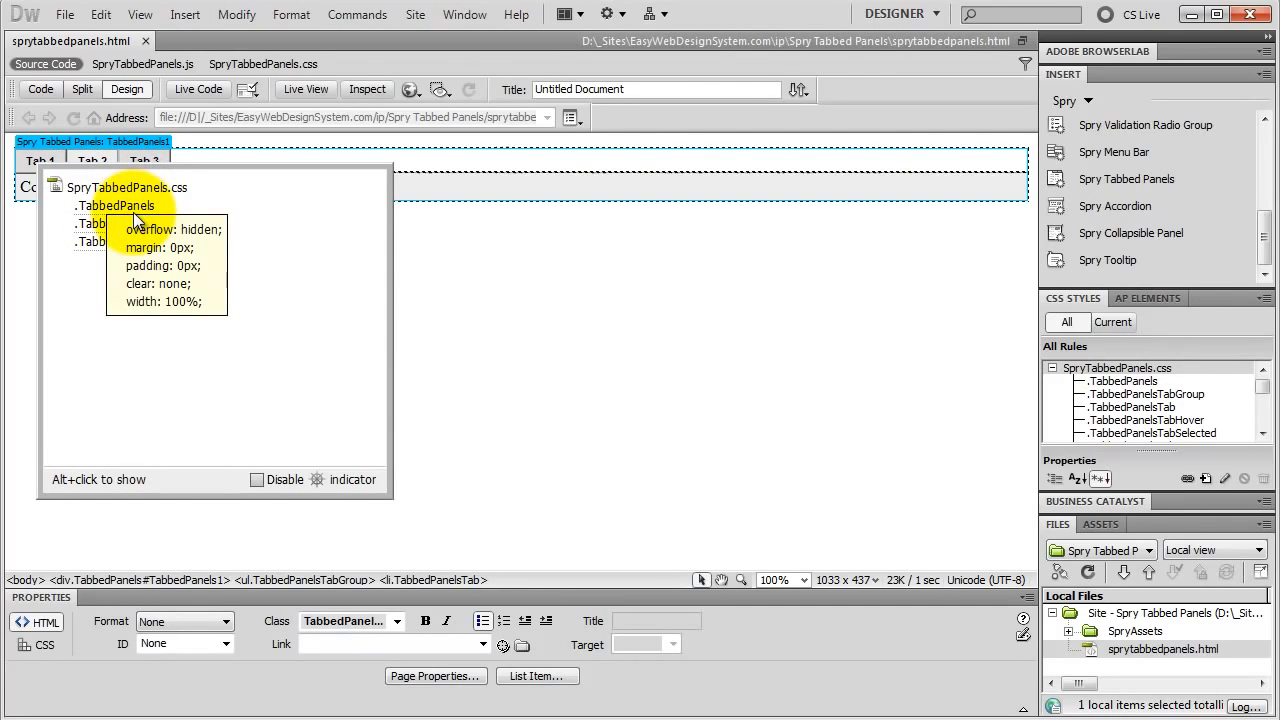
mouse_move(128, 232)
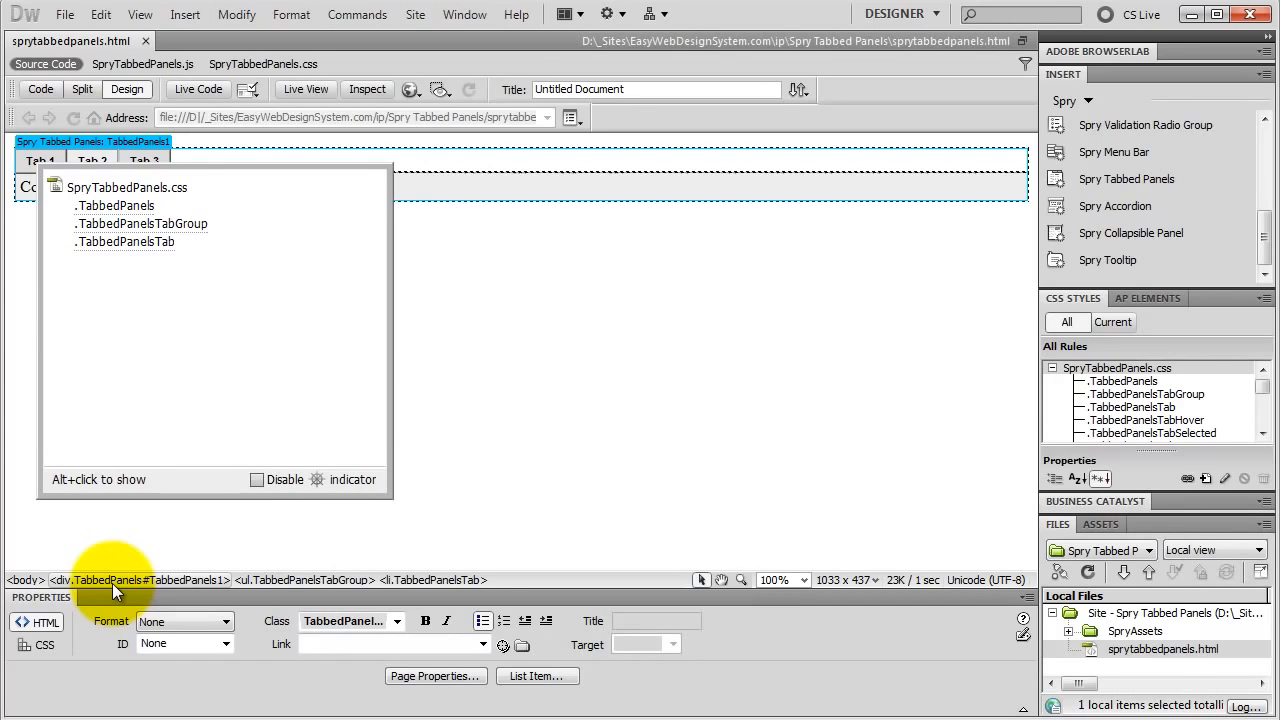
Step: Set the box width of the .TabbedPanels rule in SpryTabbedPanels.css to 500 px
left_click(1124, 381)
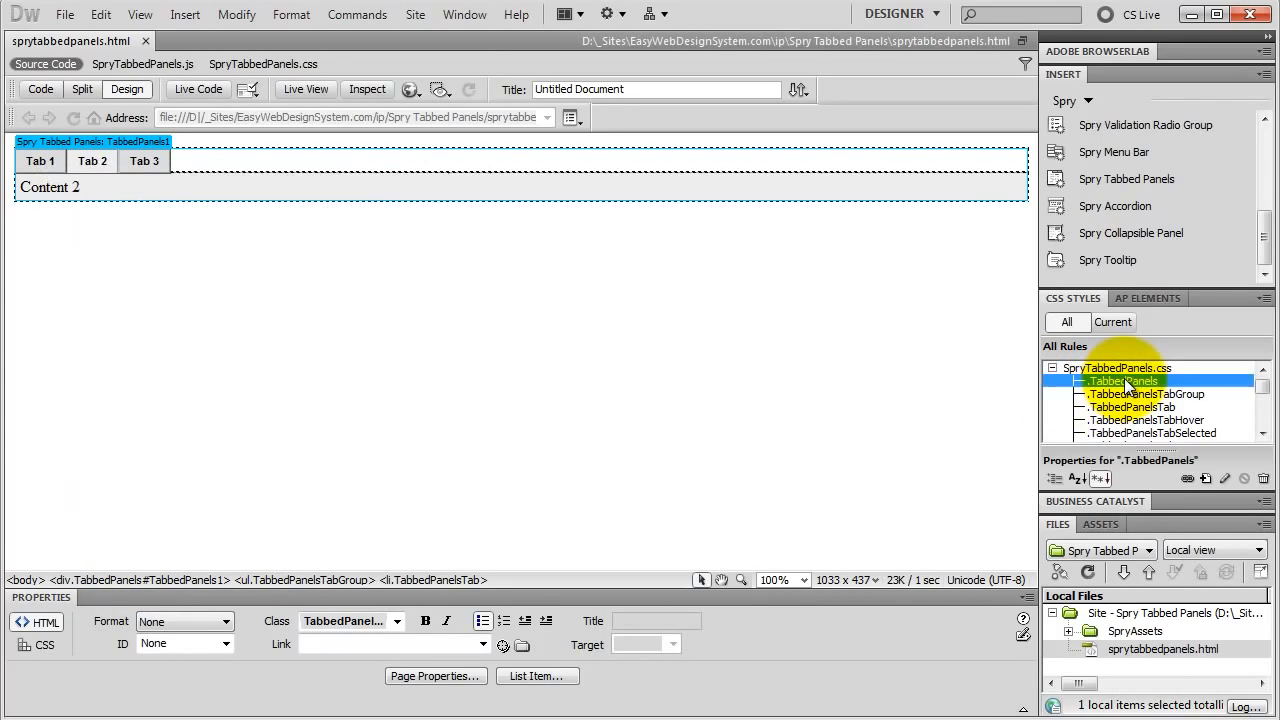
double_click(1125, 380)
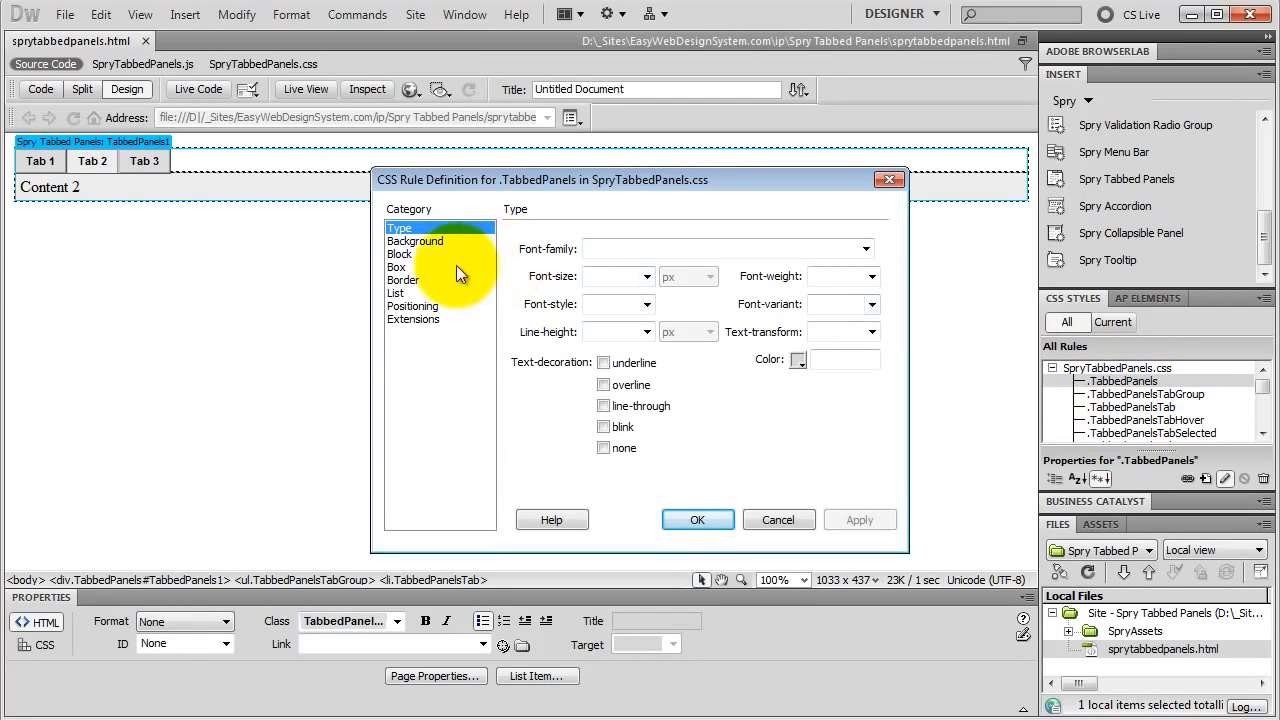
left_click(400, 267)
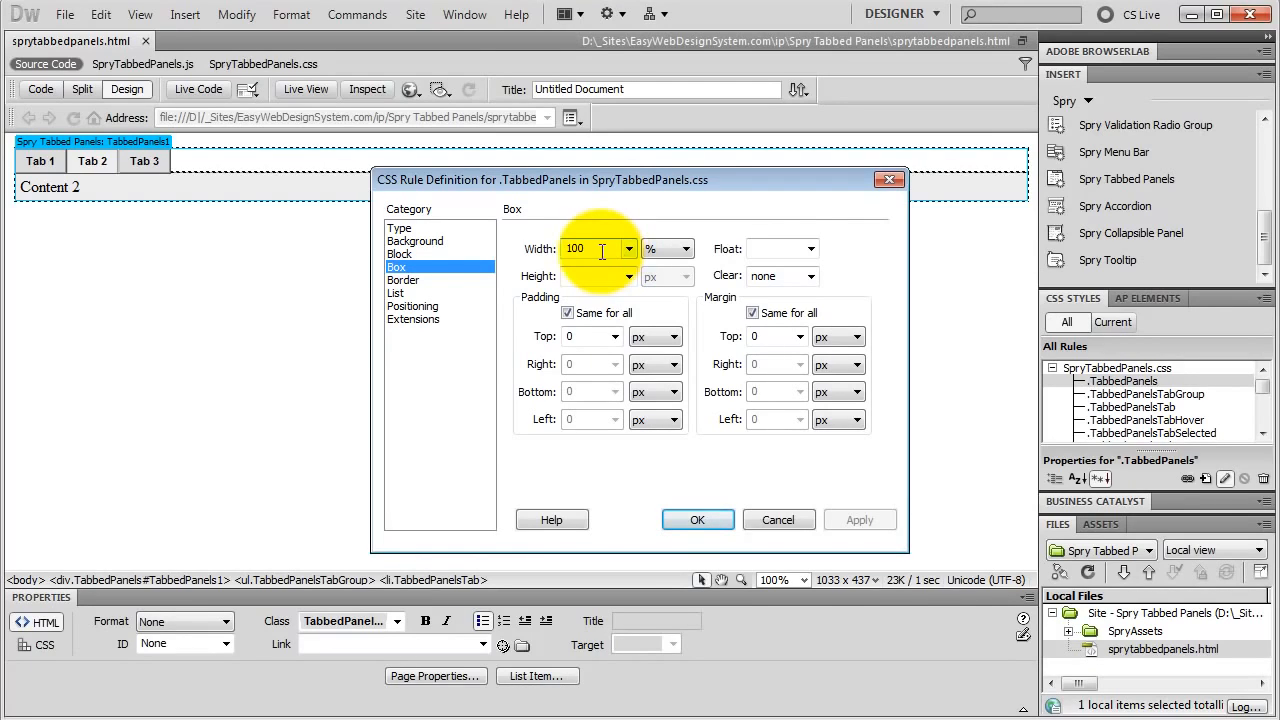
left_click_drag(598, 250, 532, 250)
type("500")
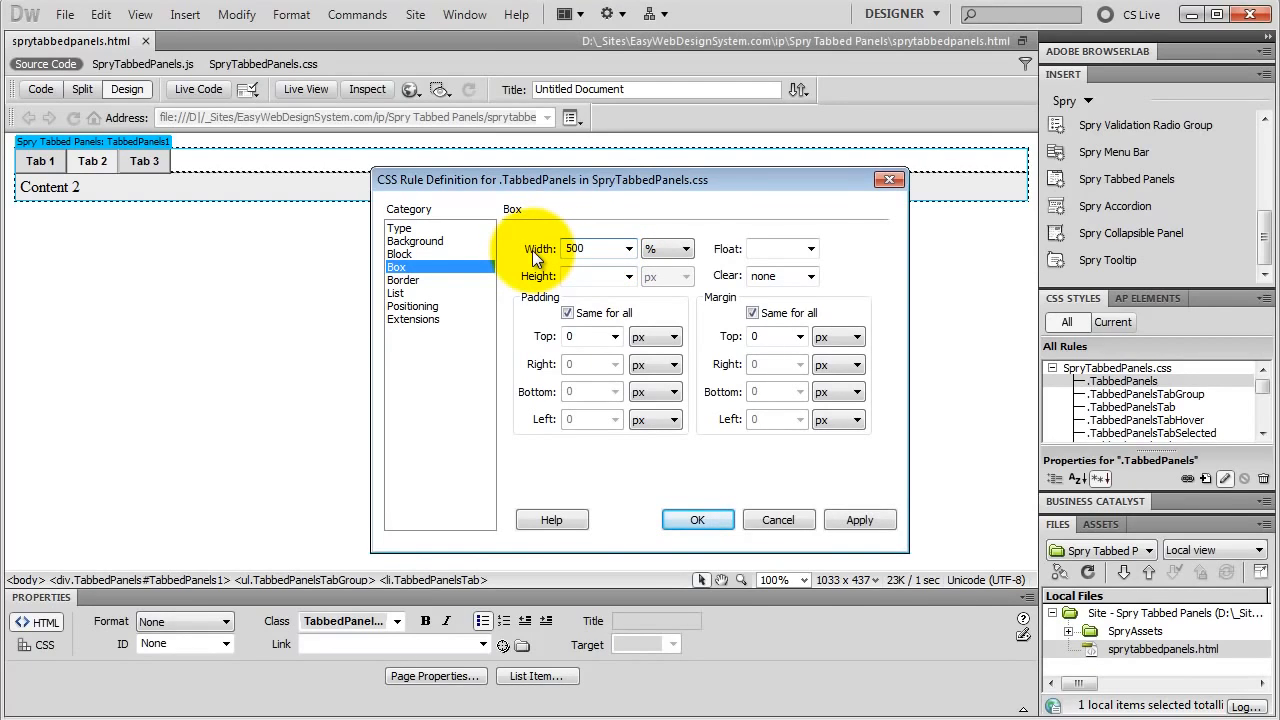
left_click(677, 249)
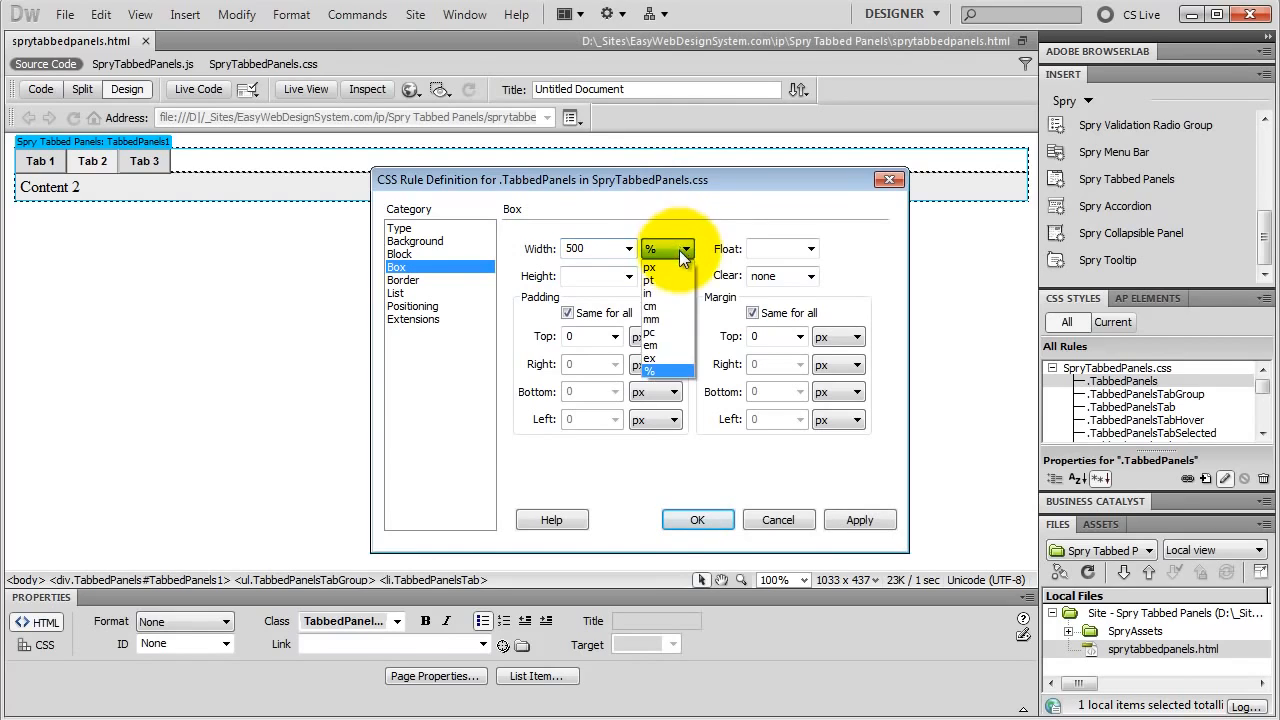
left_click(669, 263)
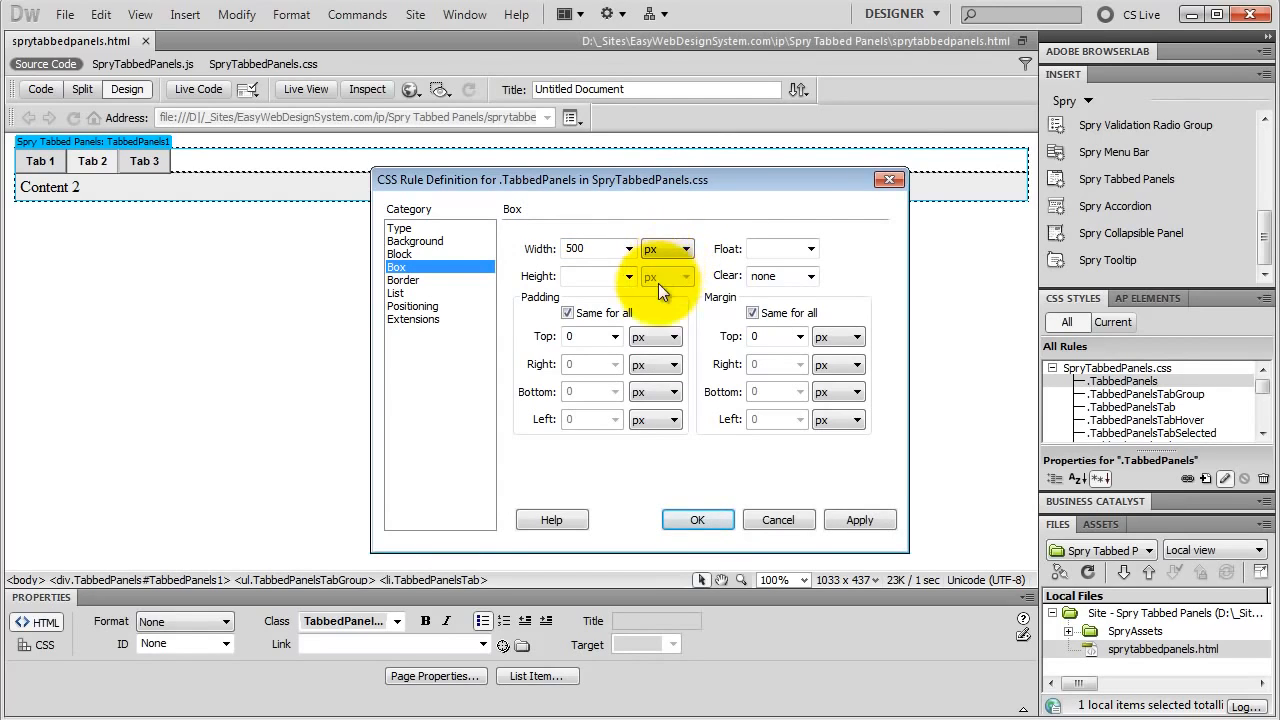
left_click(697, 519)
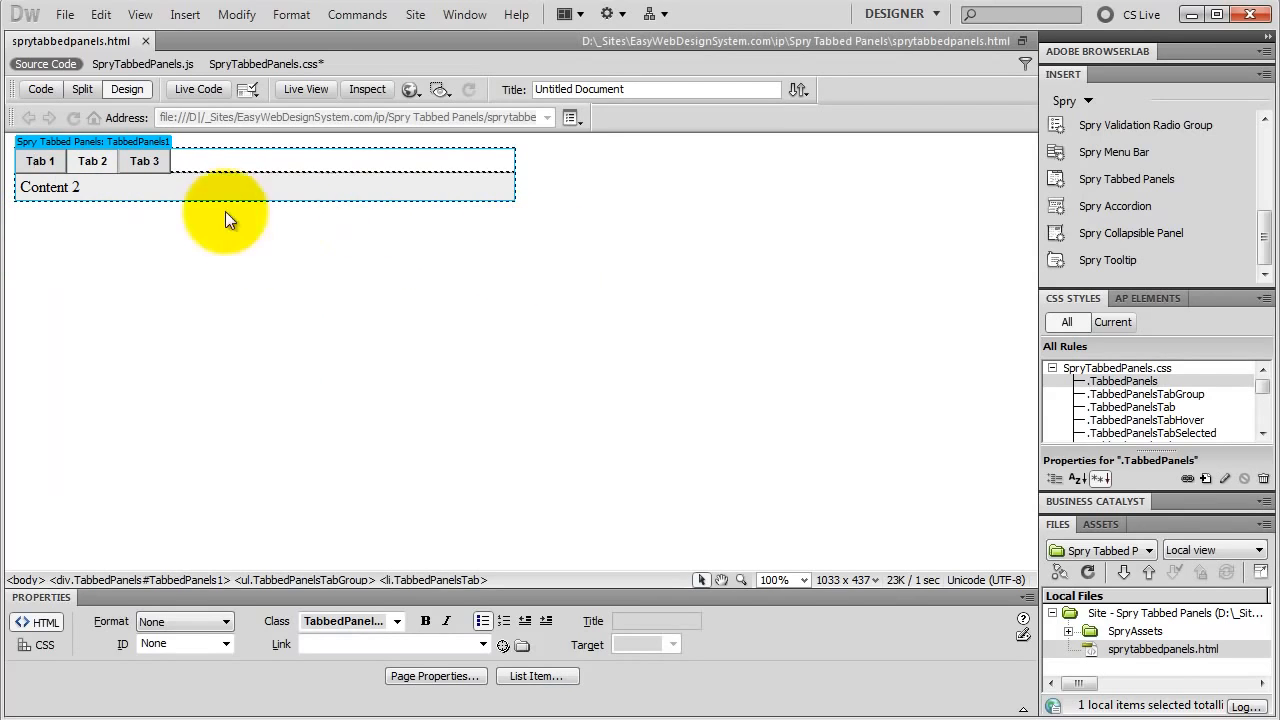
Step: Show the content of Tab 1 and examine the CSS rules applied to that tab with the Code Navigator
mouse_move(62, 168)
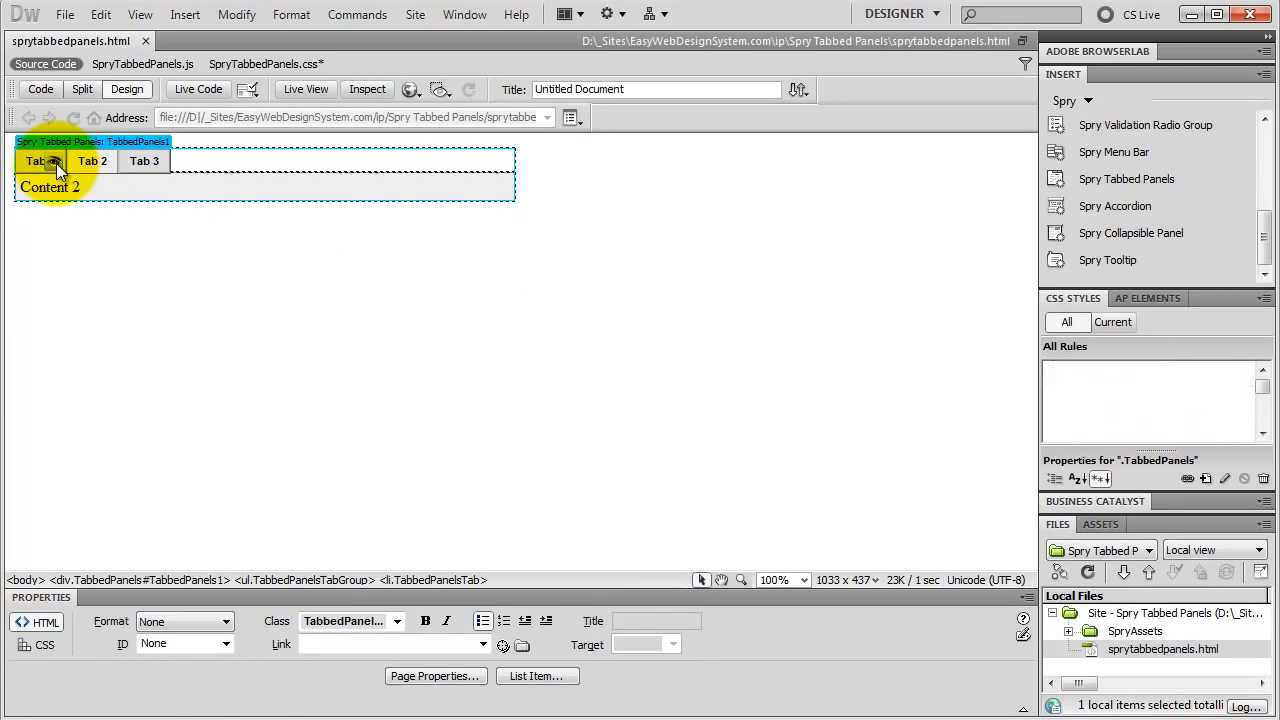
left_click(56, 163)
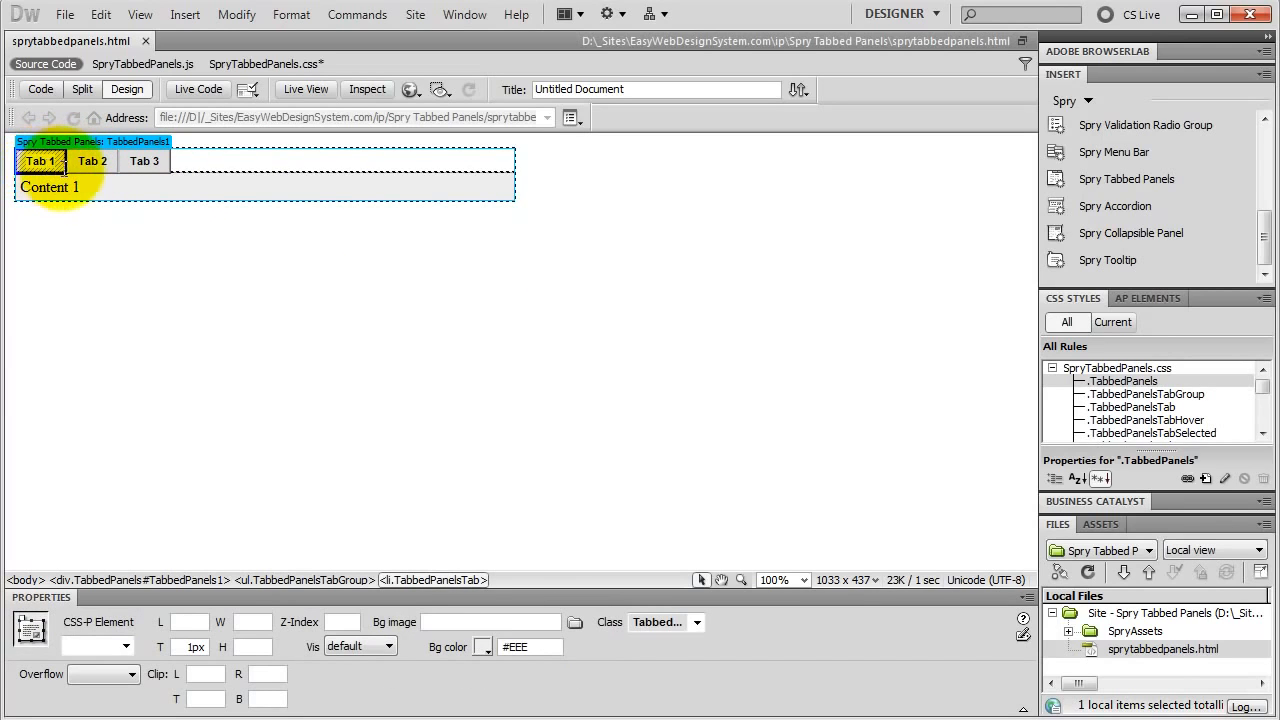
mouse_move(42, 164)
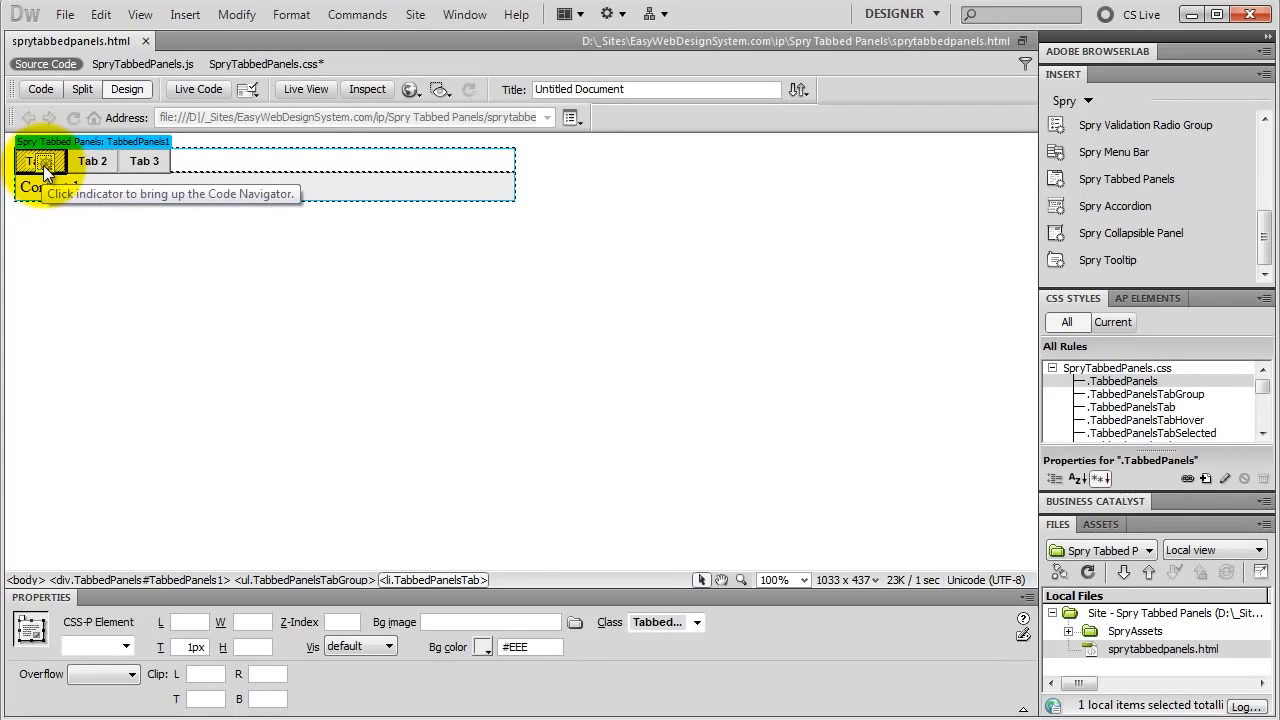
left_click(43, 165)
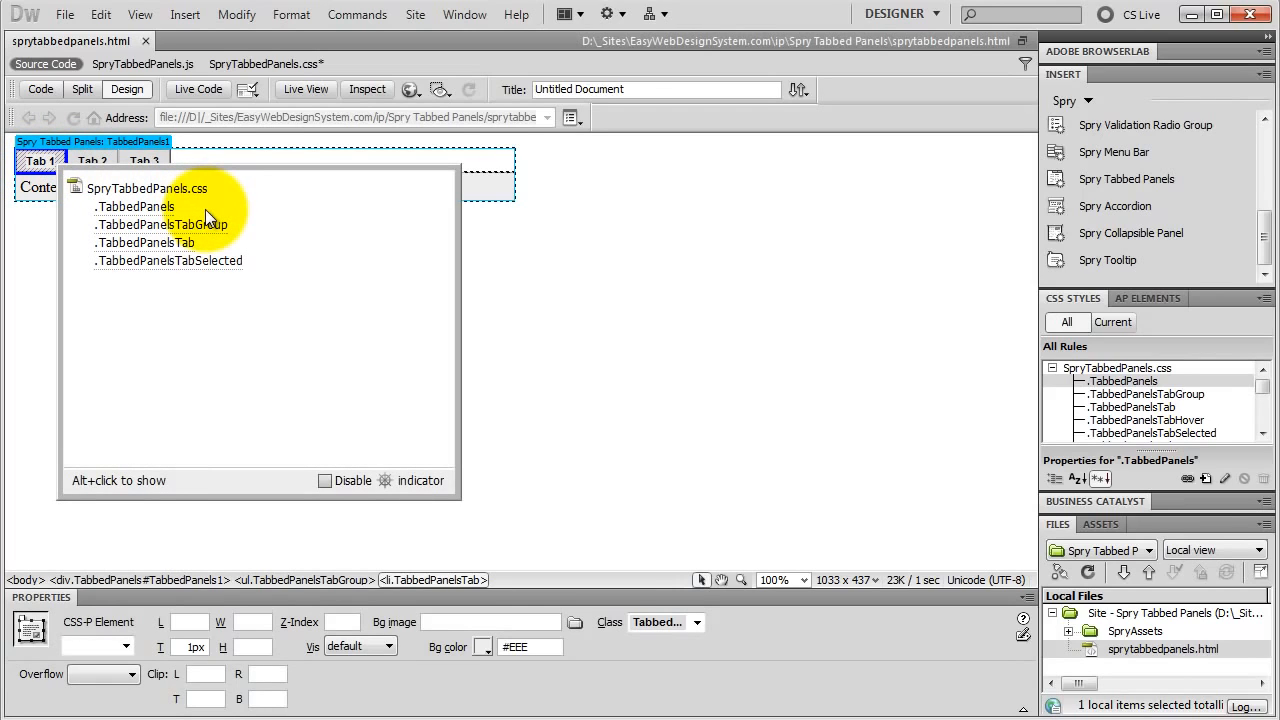
mouse_move(210, 227)
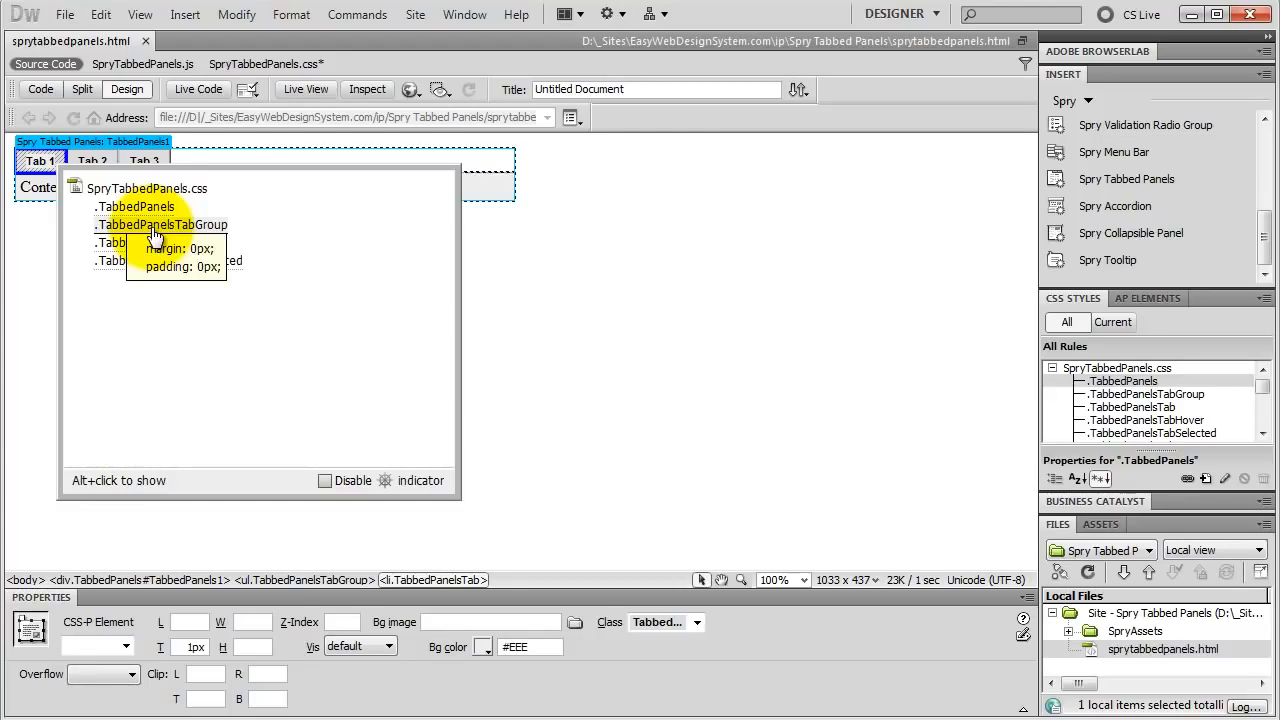
mouse_move(120, 255)
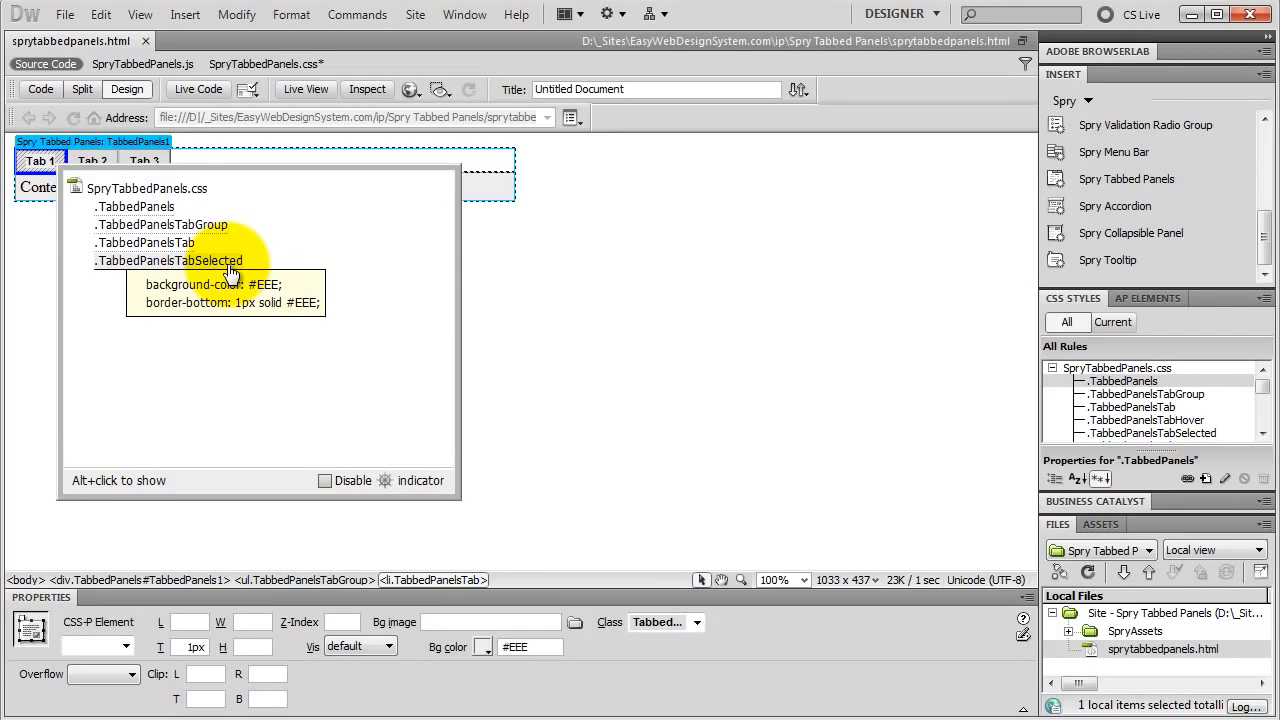
Step: Set the .TabbedPanelsTab rule's text to Arial, Helvetica, sans-serif at 16 px in the colour #FFF
double_click(1147, 407)
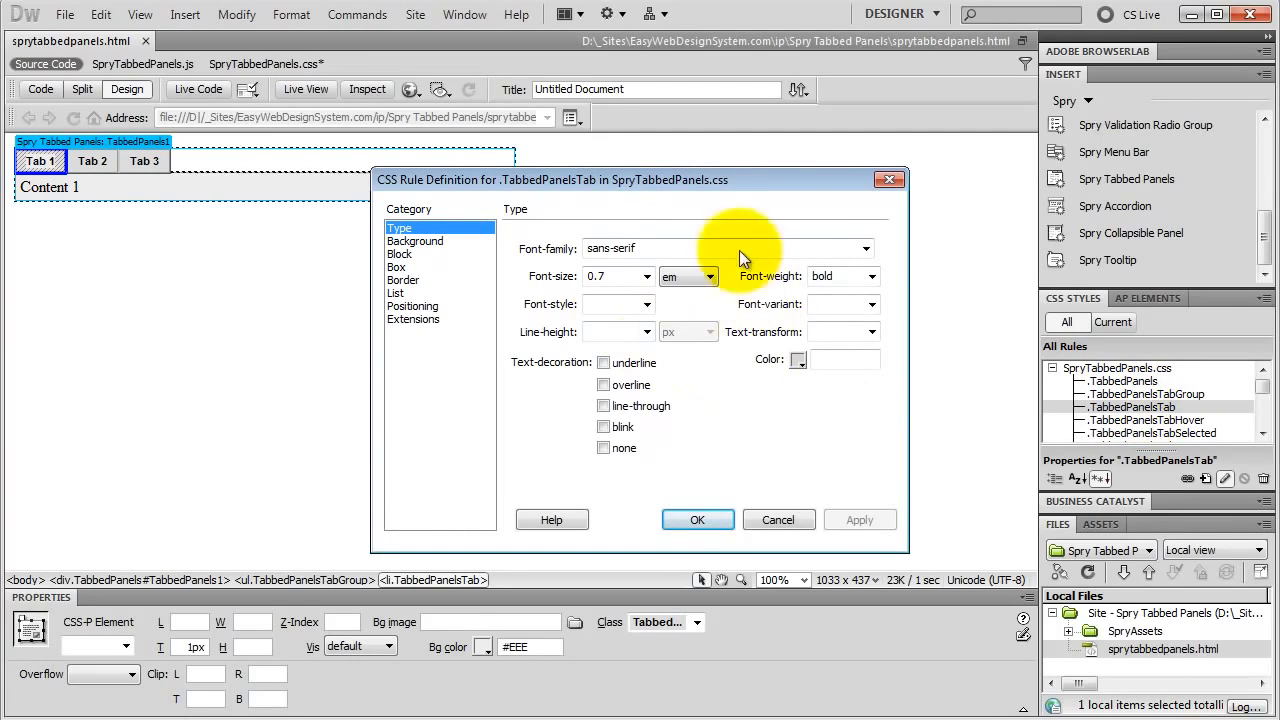
left_click(866, 249)
left_click(786, 294)
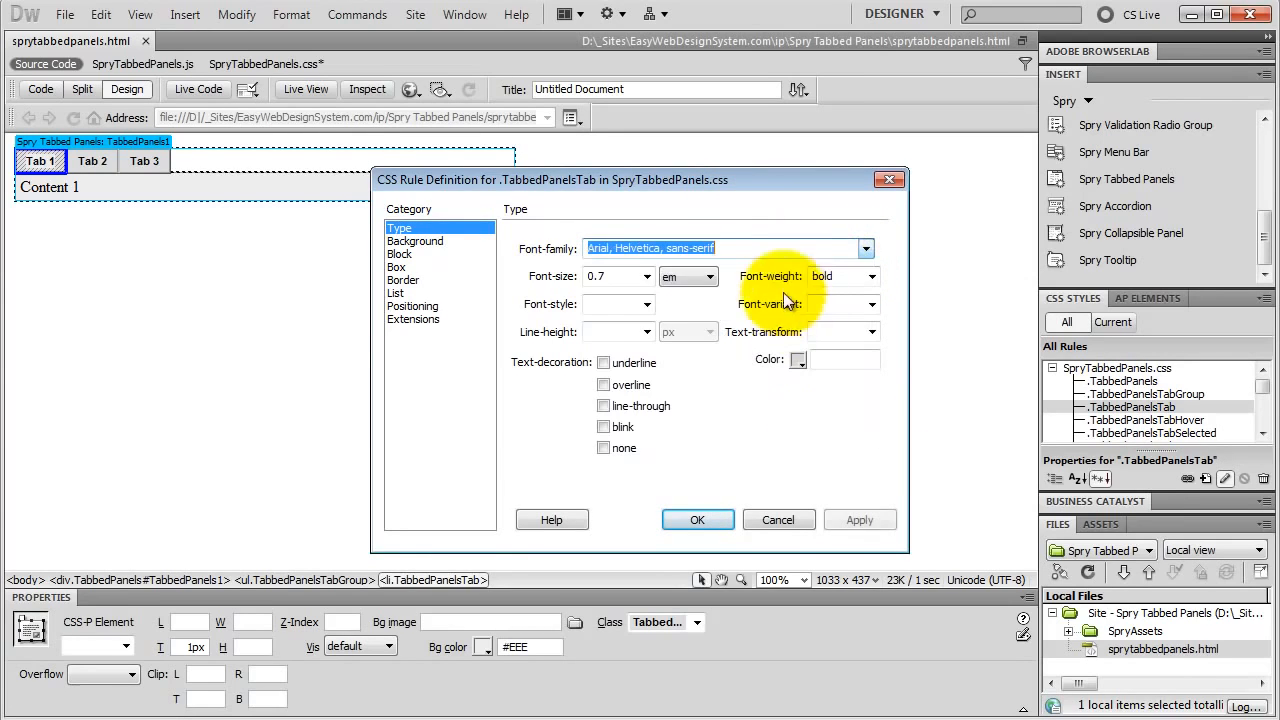
double_click(612, 272)
type("16")
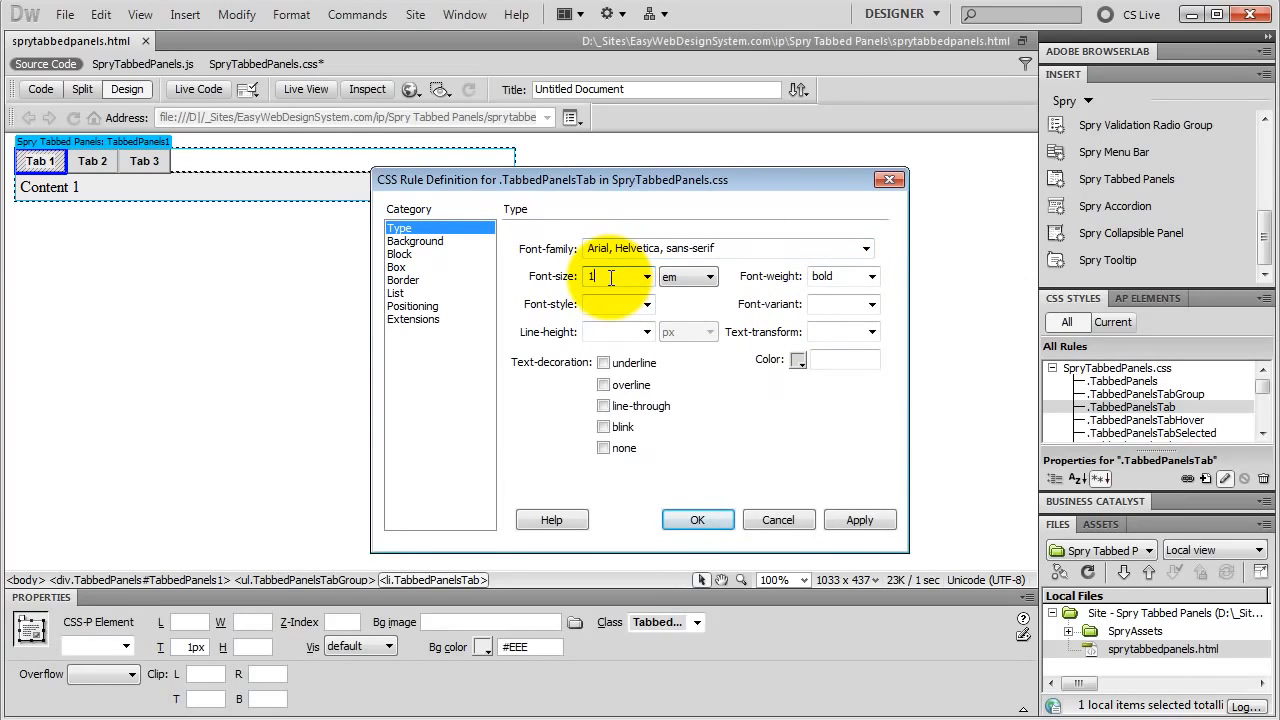
left_click(661, 283)
left_click(686, 294)
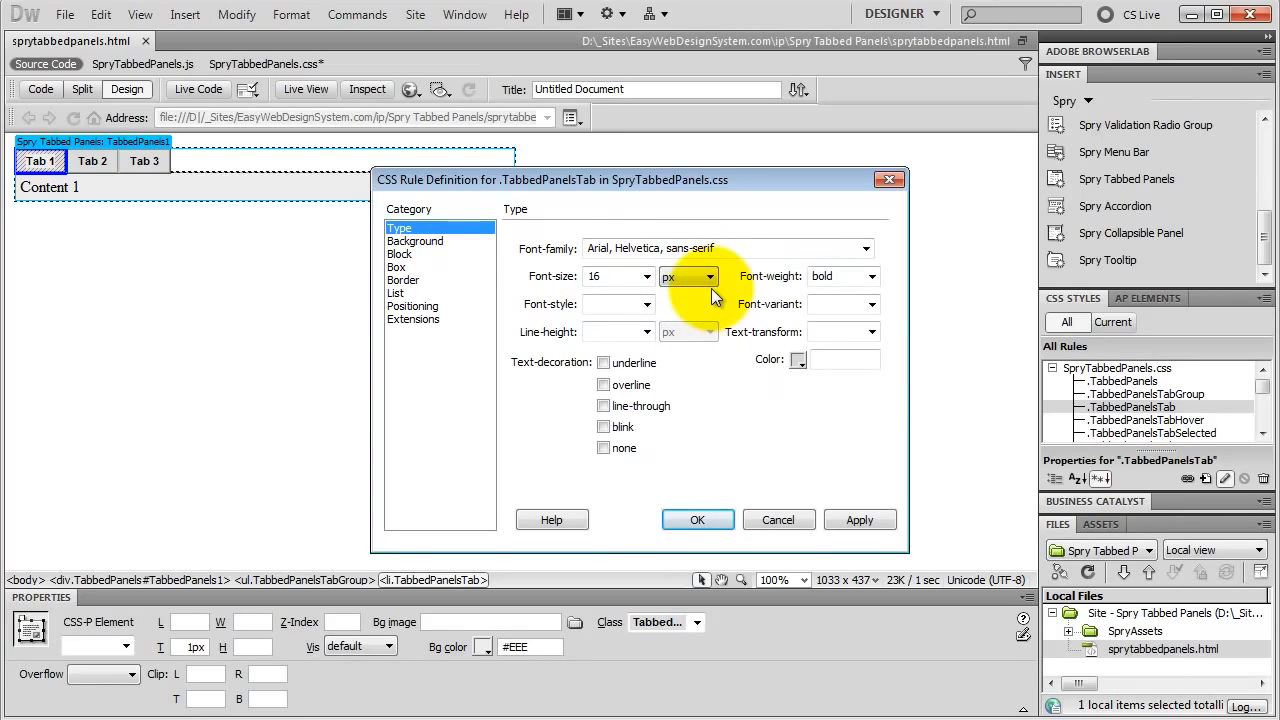
left_click(798, 360)
left_click(803, 449)
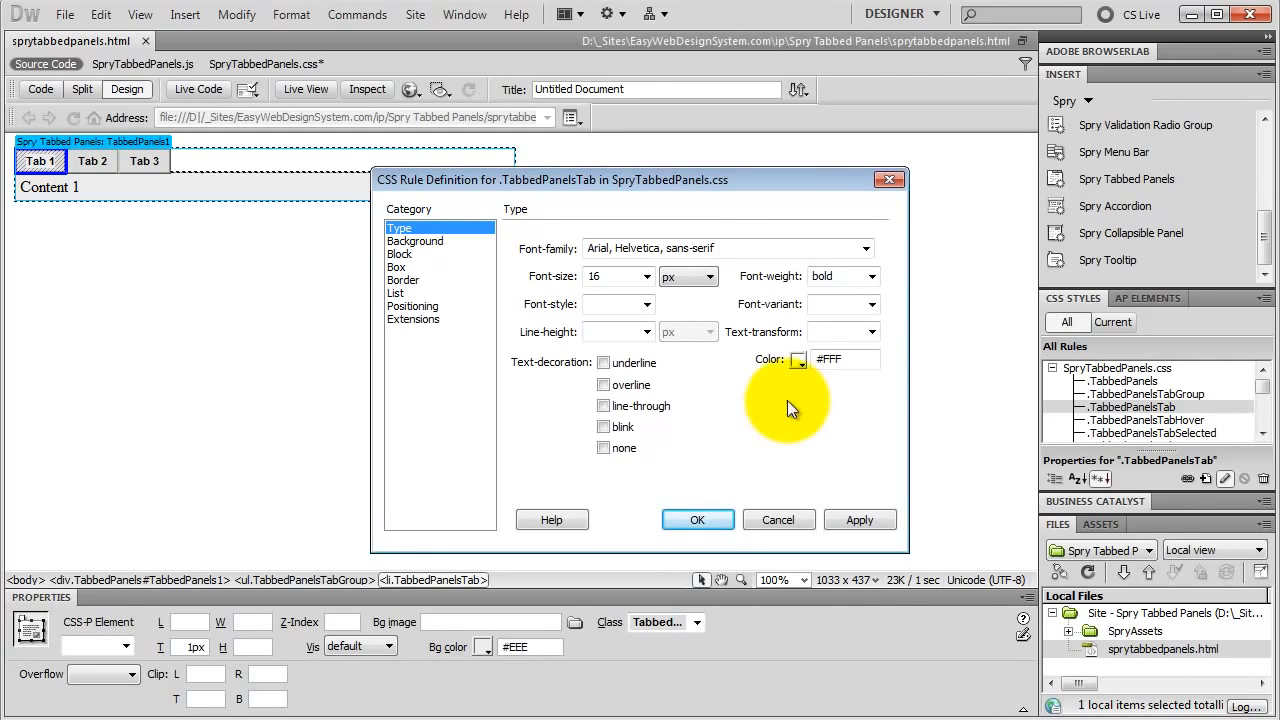
Step: Give the .TabbedPanelsTab rule a #666 background colour and a #000 border colour on all sides
left_click(407, 241)
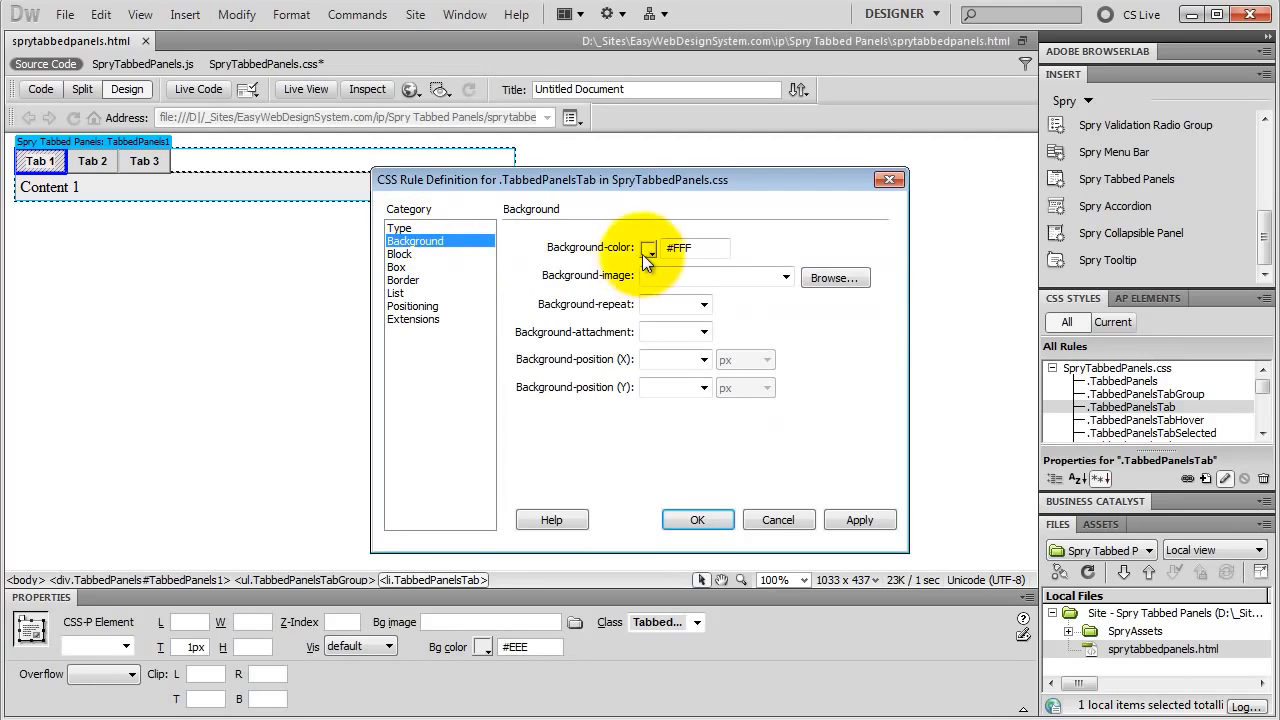
left_click(649, 249)
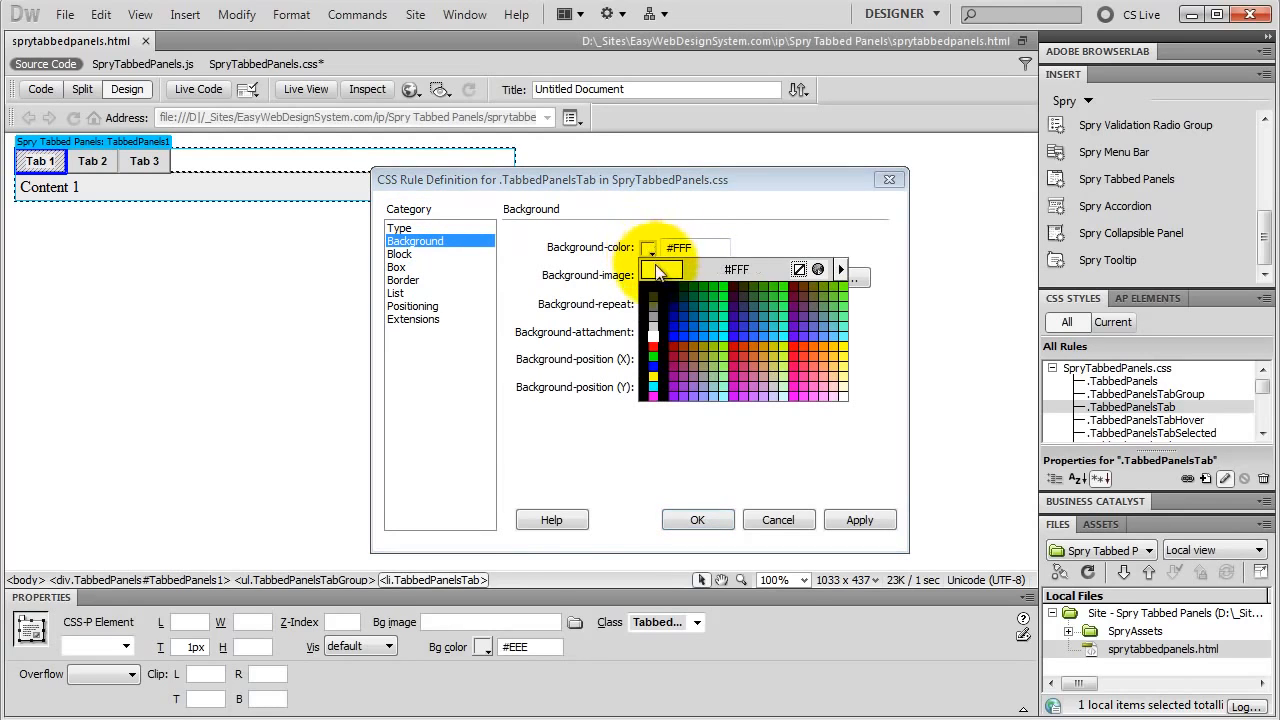
left_click(655, 305)
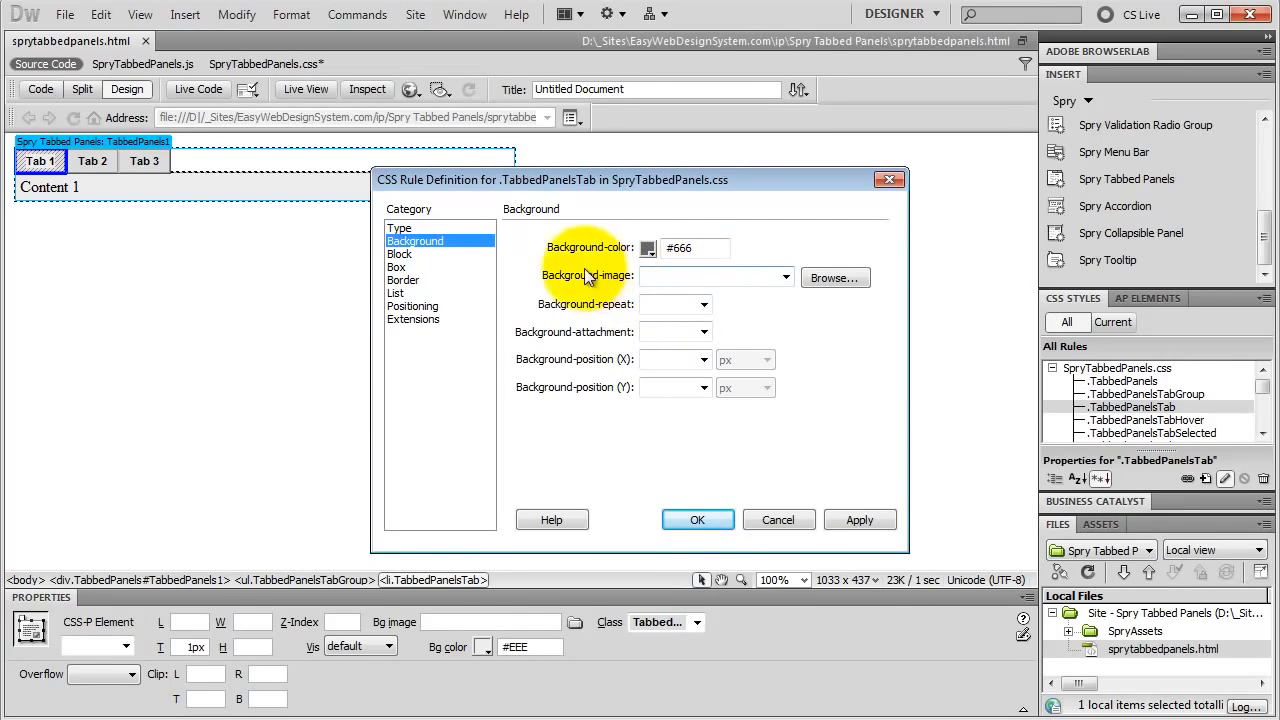
left_click(408, 280)
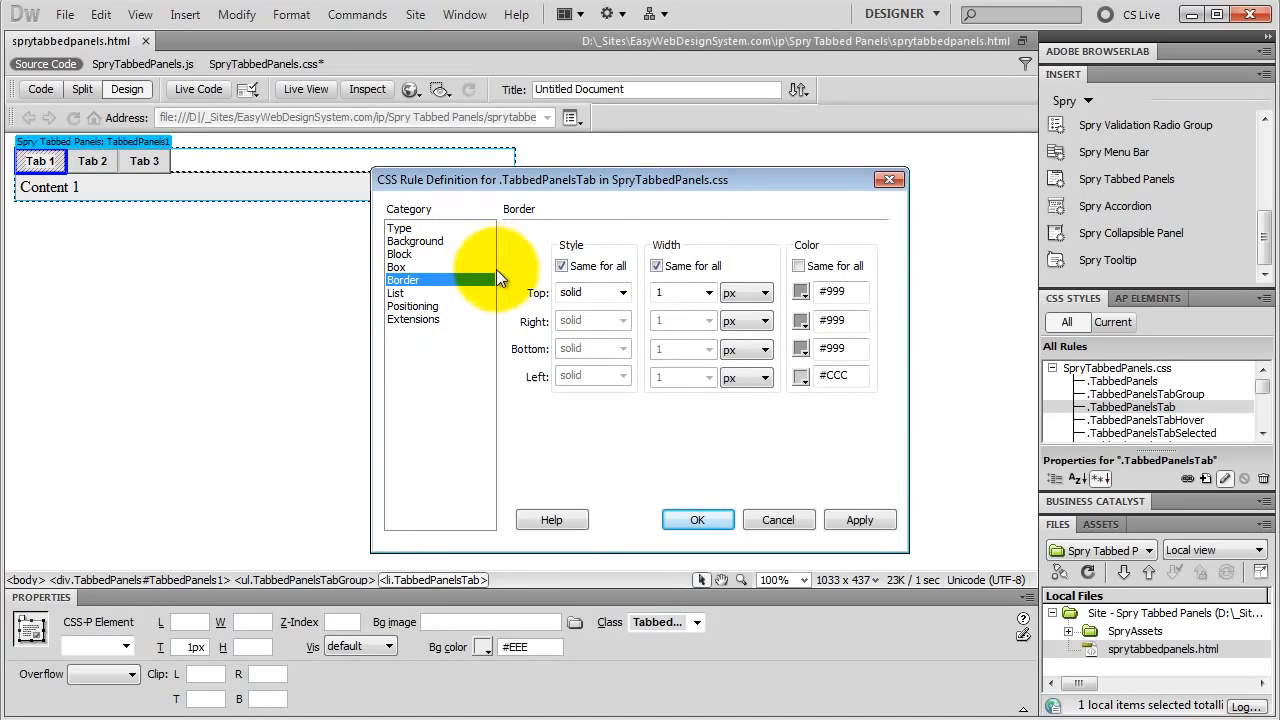
left_click(801, 292)
left_click(807, 327)
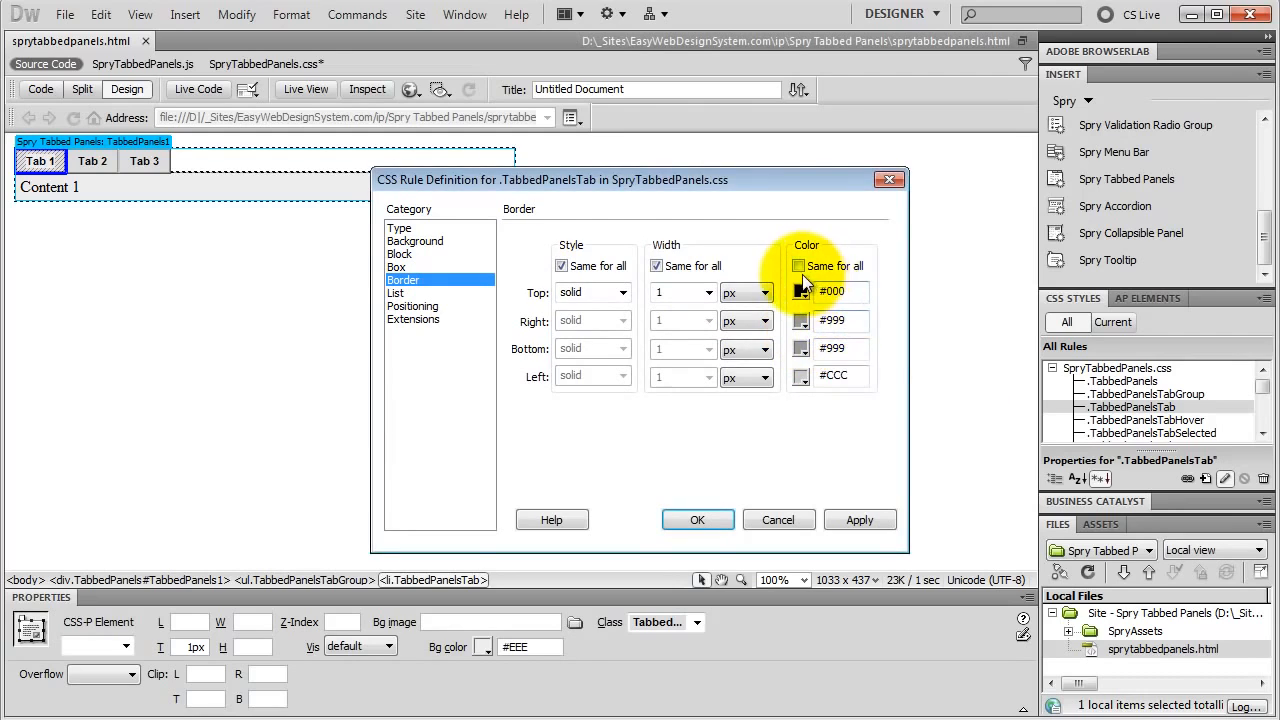
left_click(798, 266)
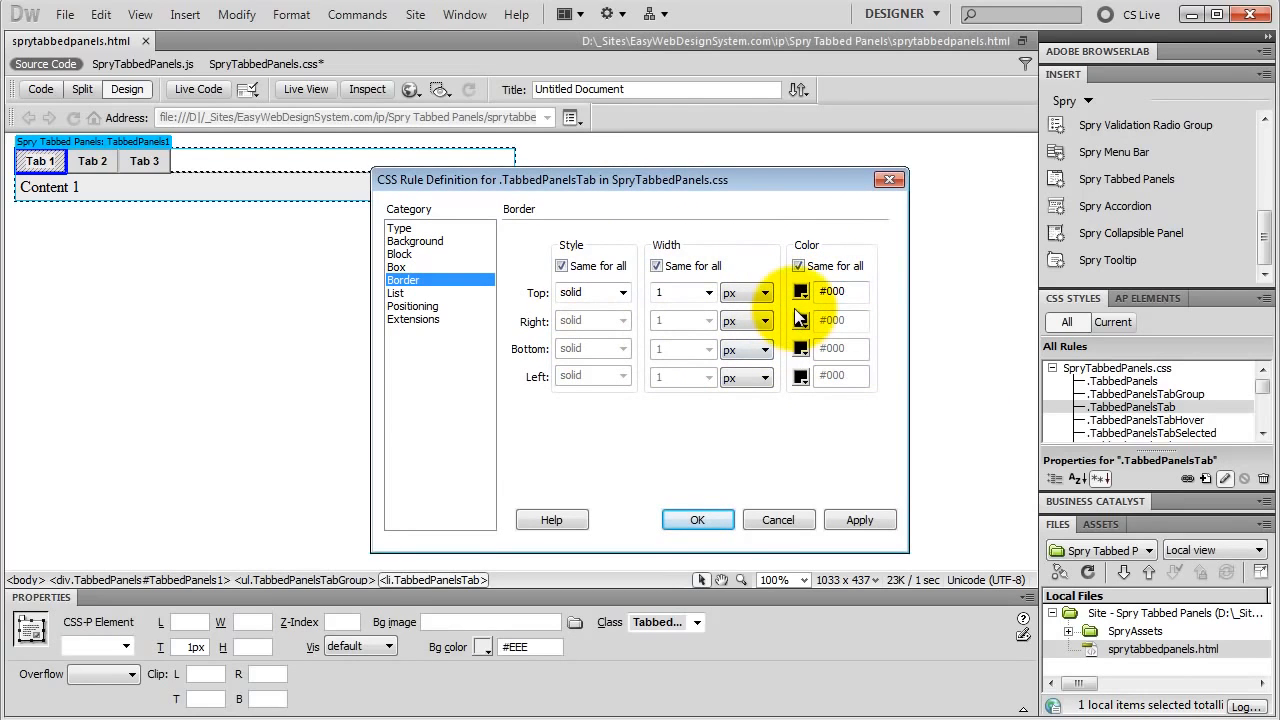
left_click(697, 519)
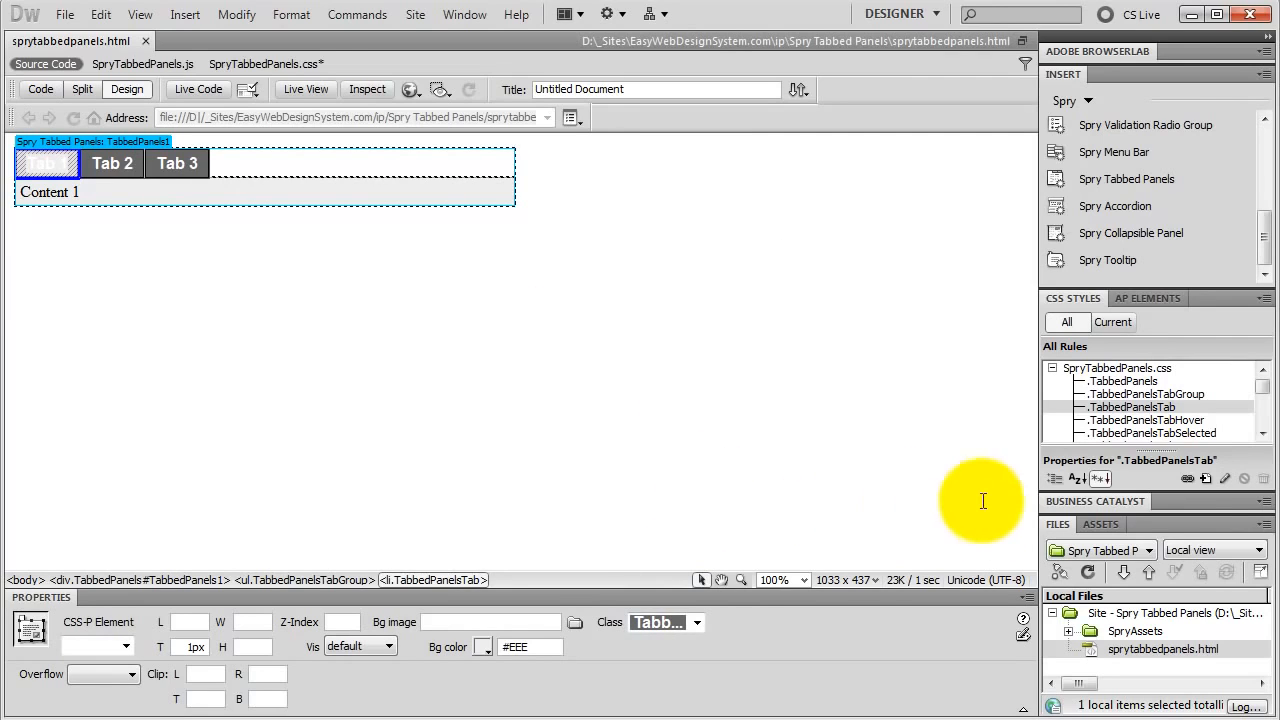
Step: Set the background colour of the .TabbedPanelsTabSelected rule to #333
double_click(1174, 434)
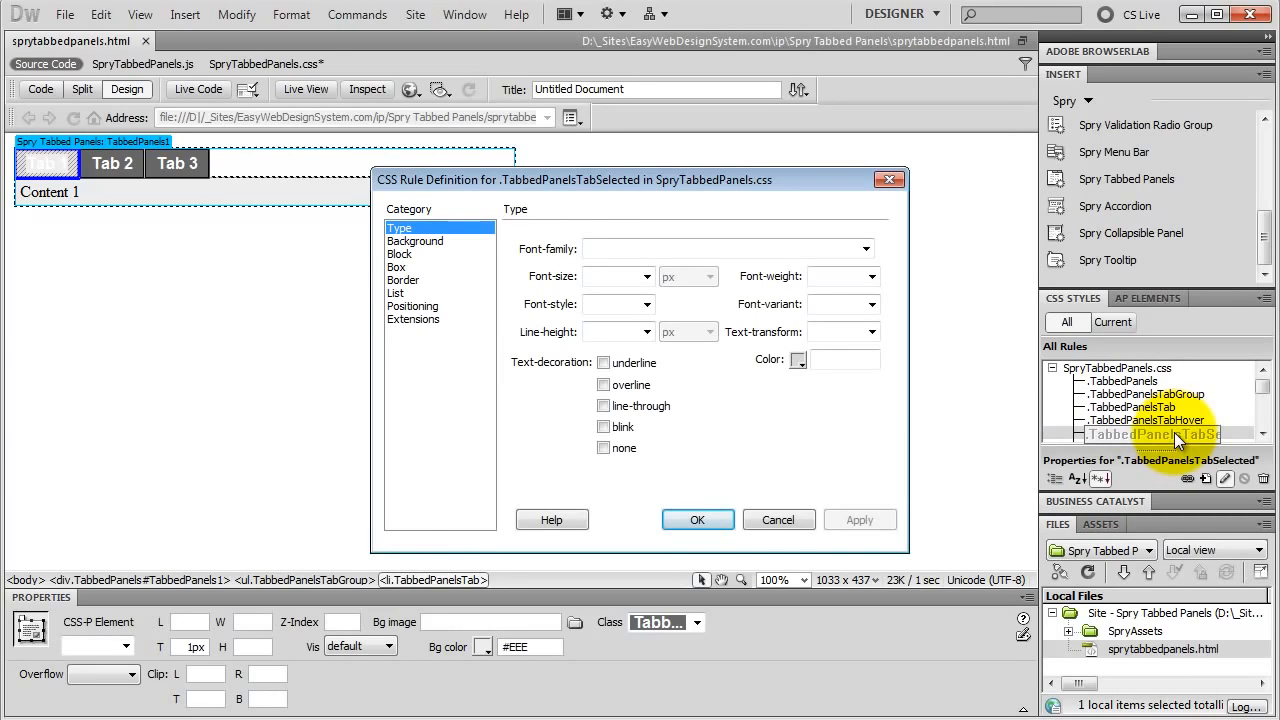
left_click(416, 242)
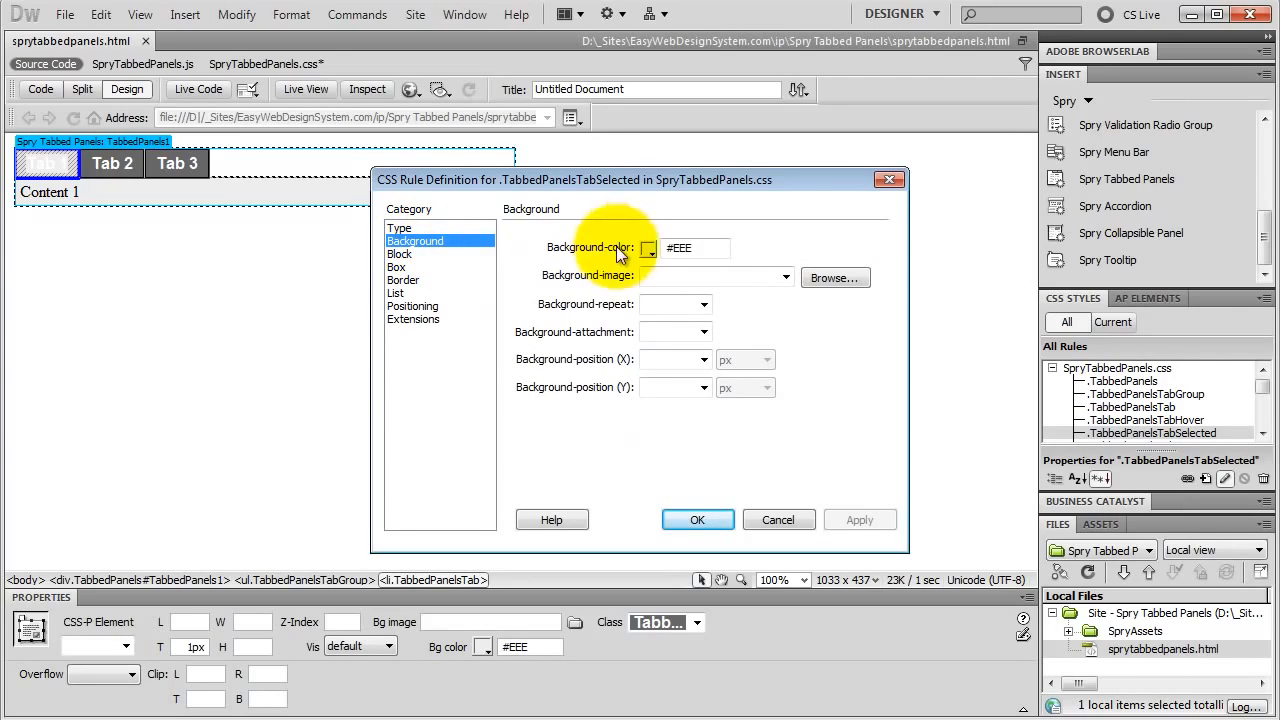
left_click(649, 248)
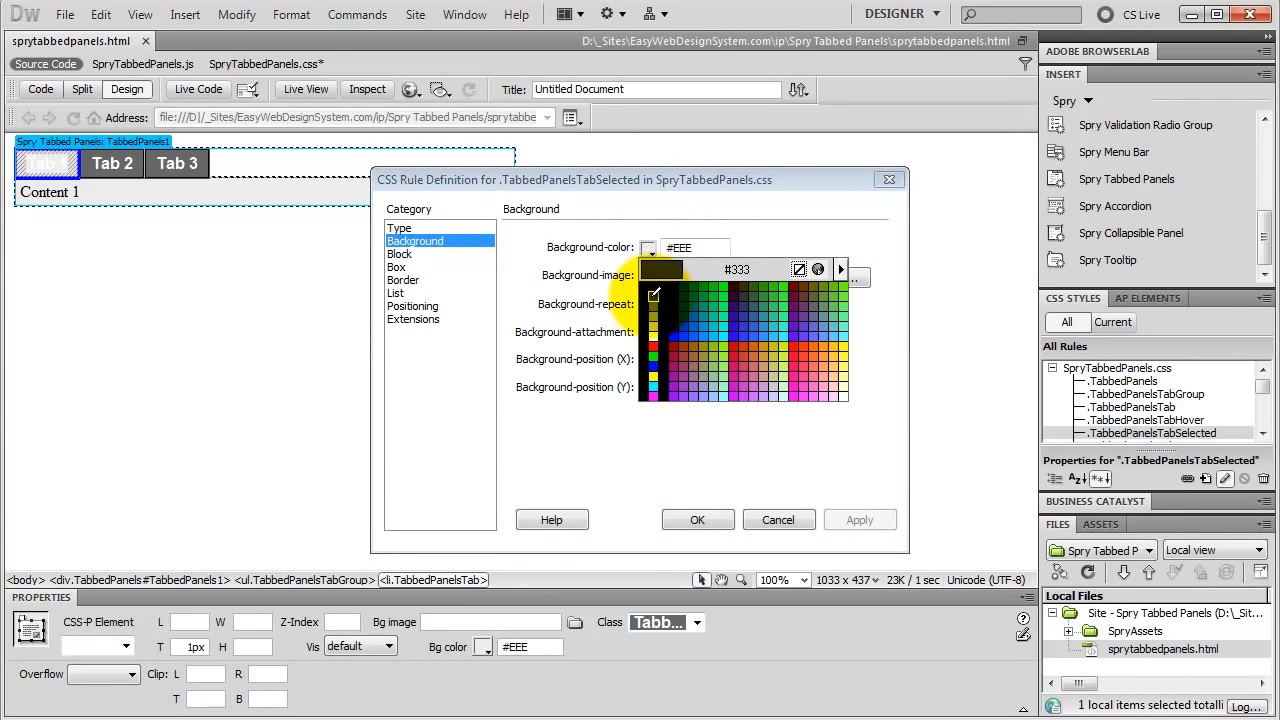
left_click(654, 295)
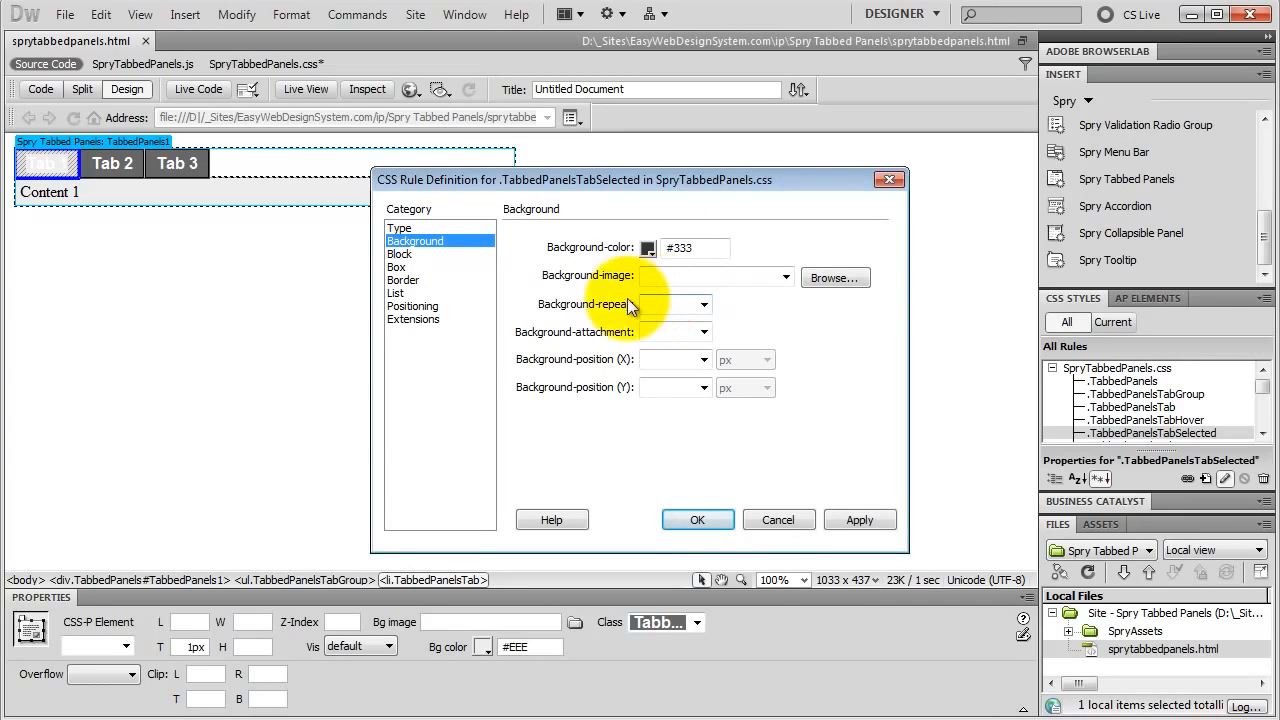
Step: Give the .TabbedPanelsTabSelected rule a solid 1 px border in #000, the same on all four sides
left_click(407, 281)
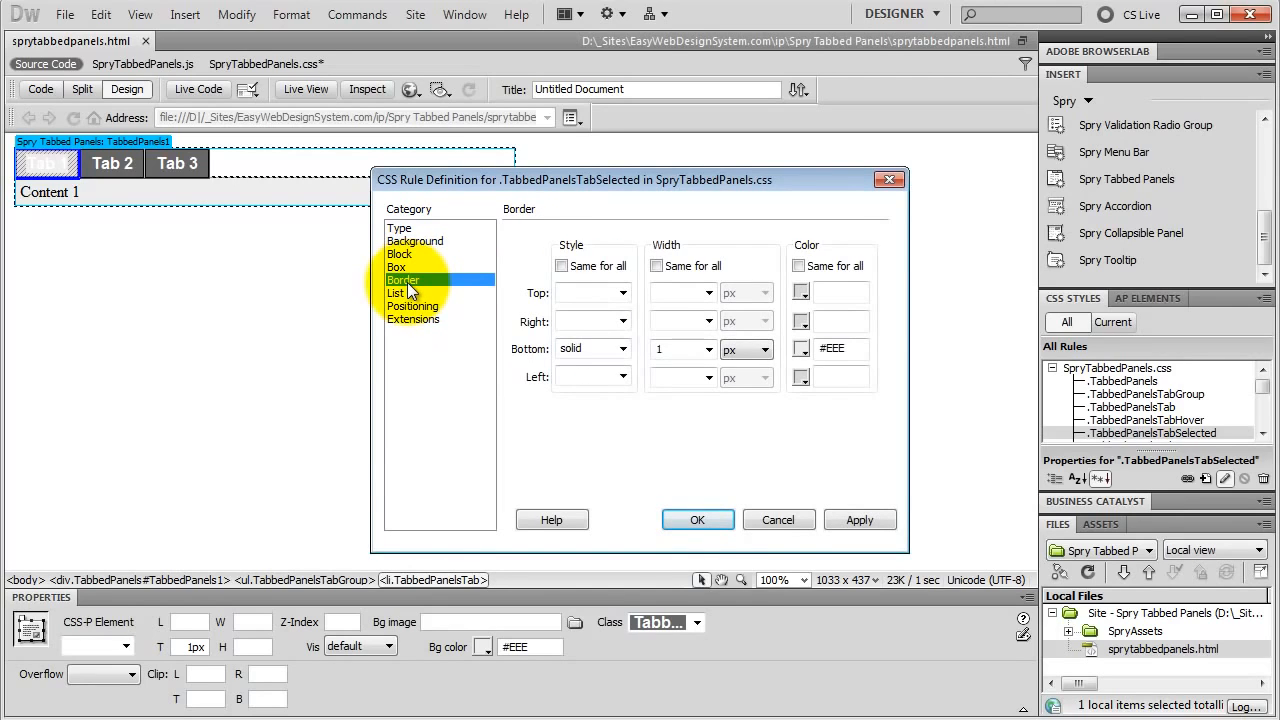
left_click(622, 293)
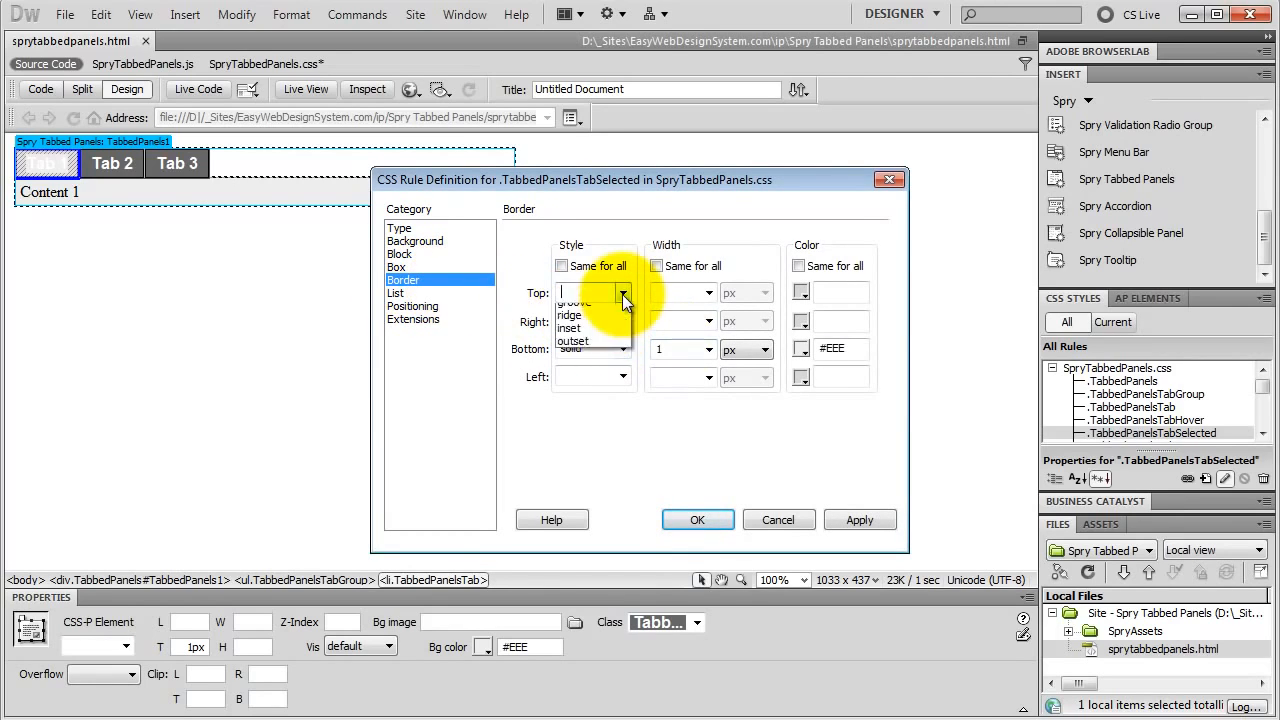
left_click(587, 345)
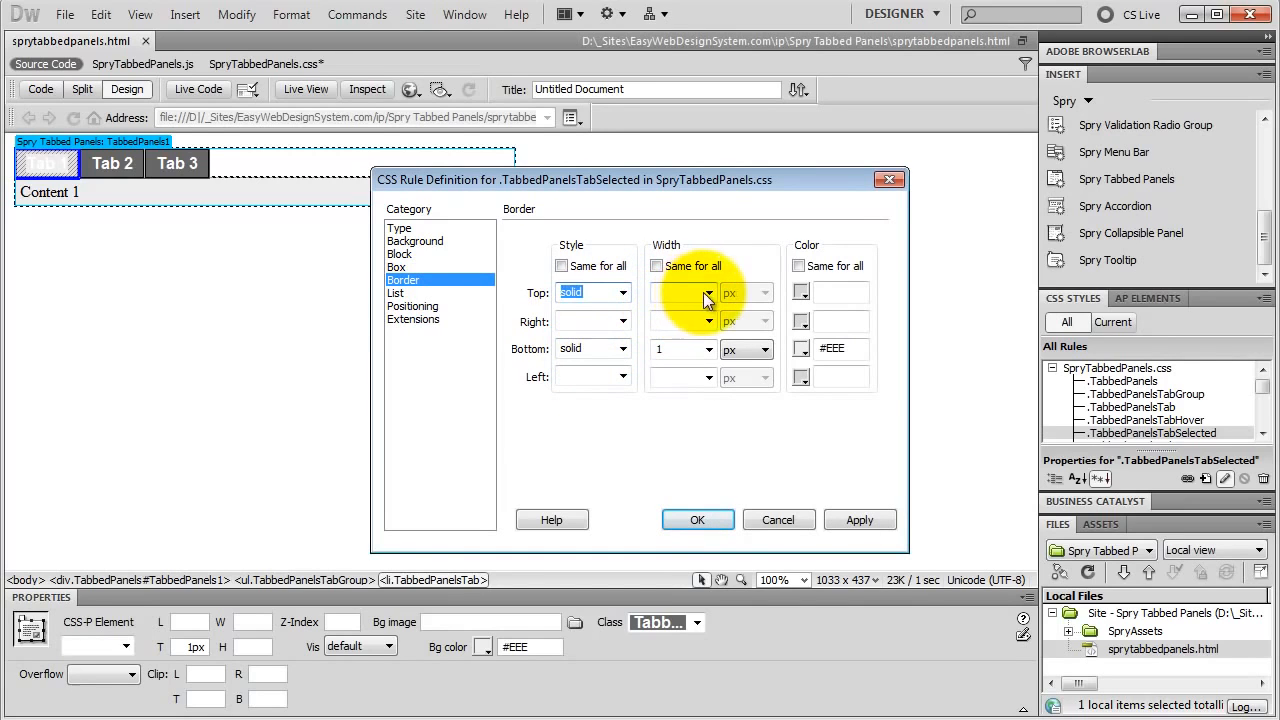
left_click(706, 292)
type("1")
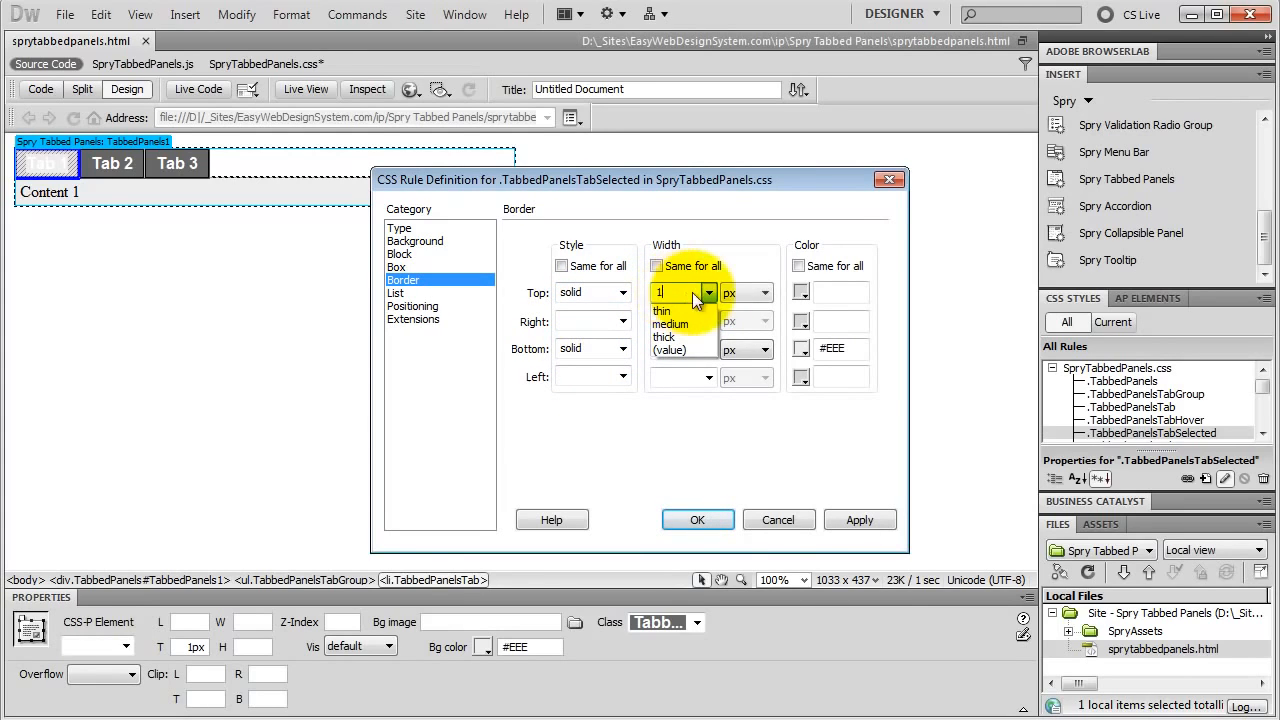
left_click(801, 292)
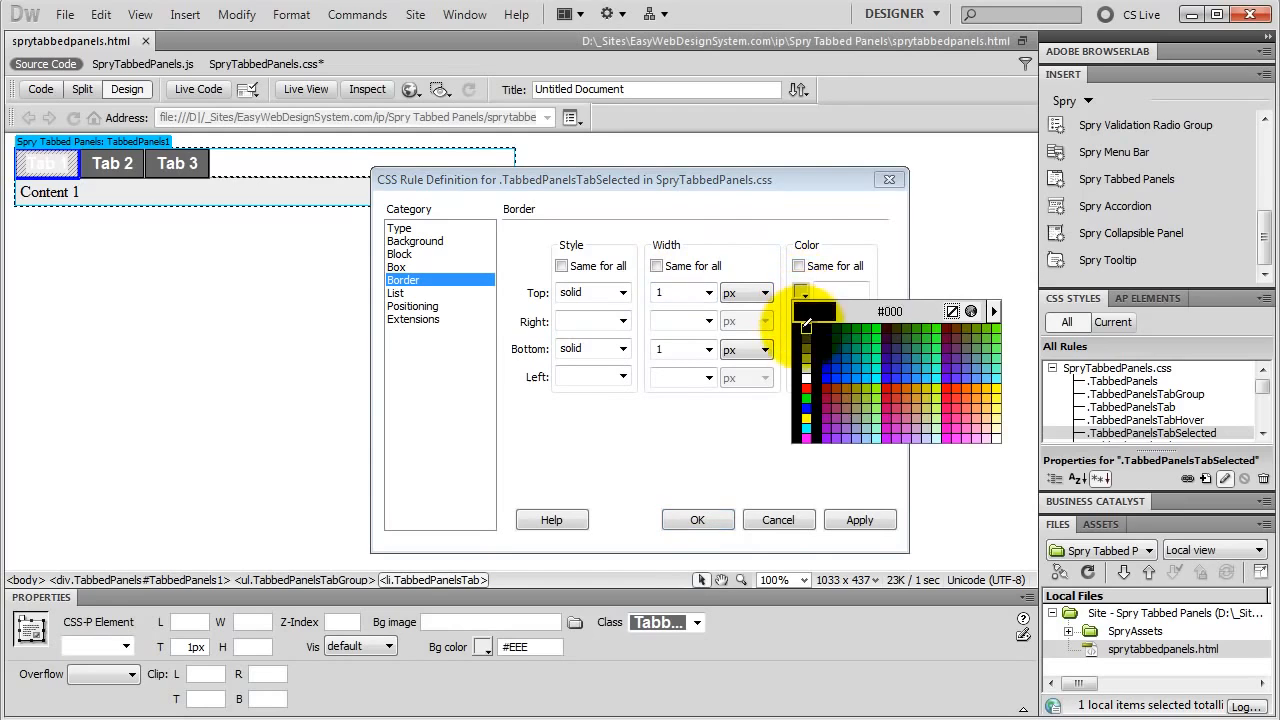
left_click(806, 330)
left_click(798, 266)
left_click(655, 267)
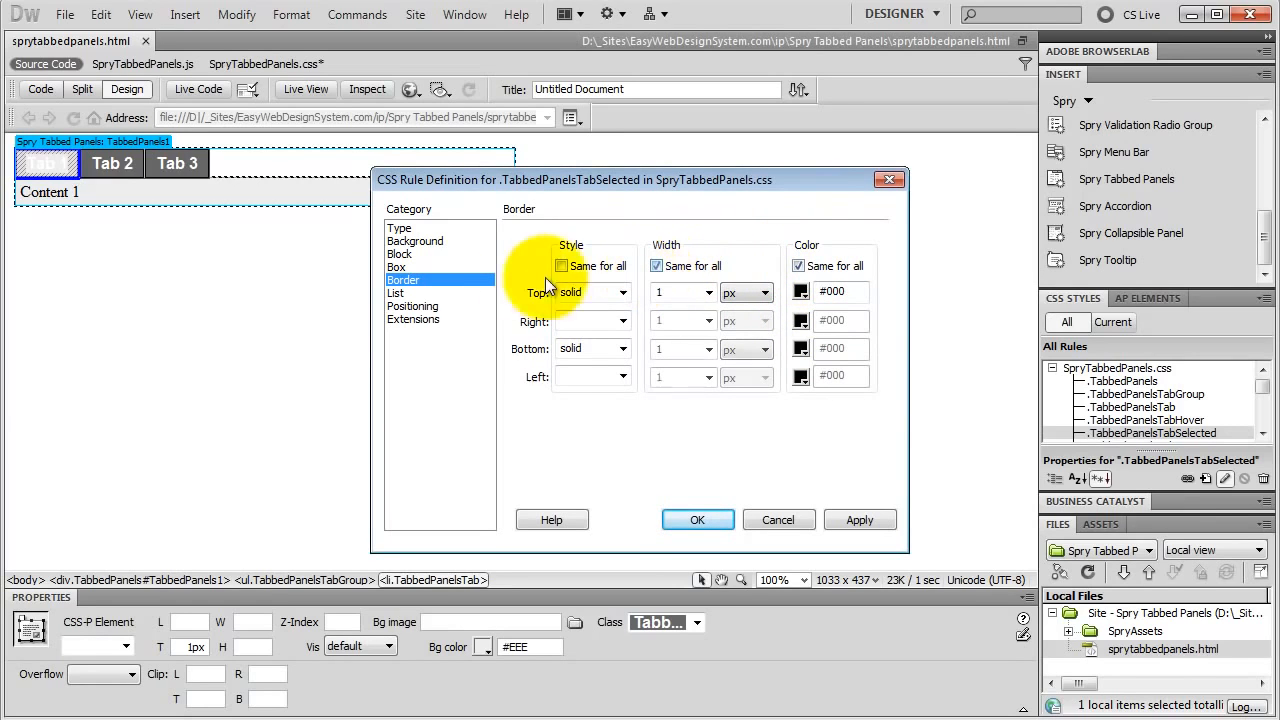
left_click(561, 266)
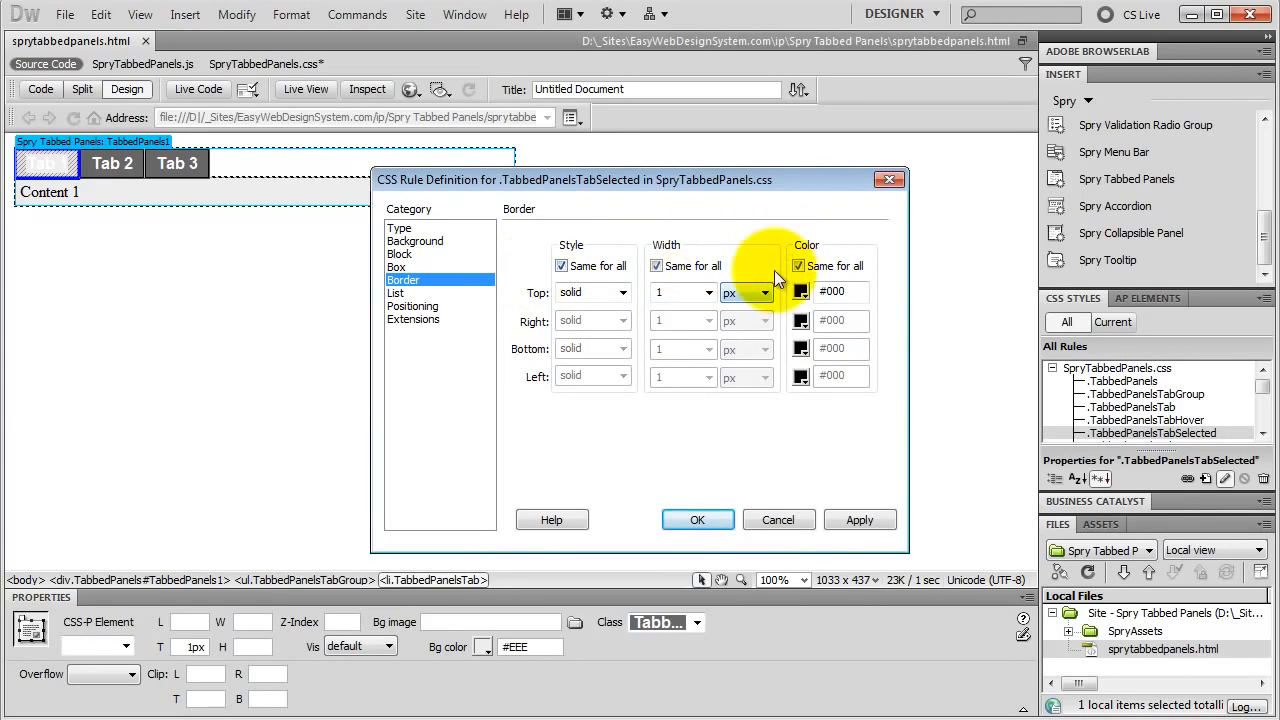
left_click(705, 519)
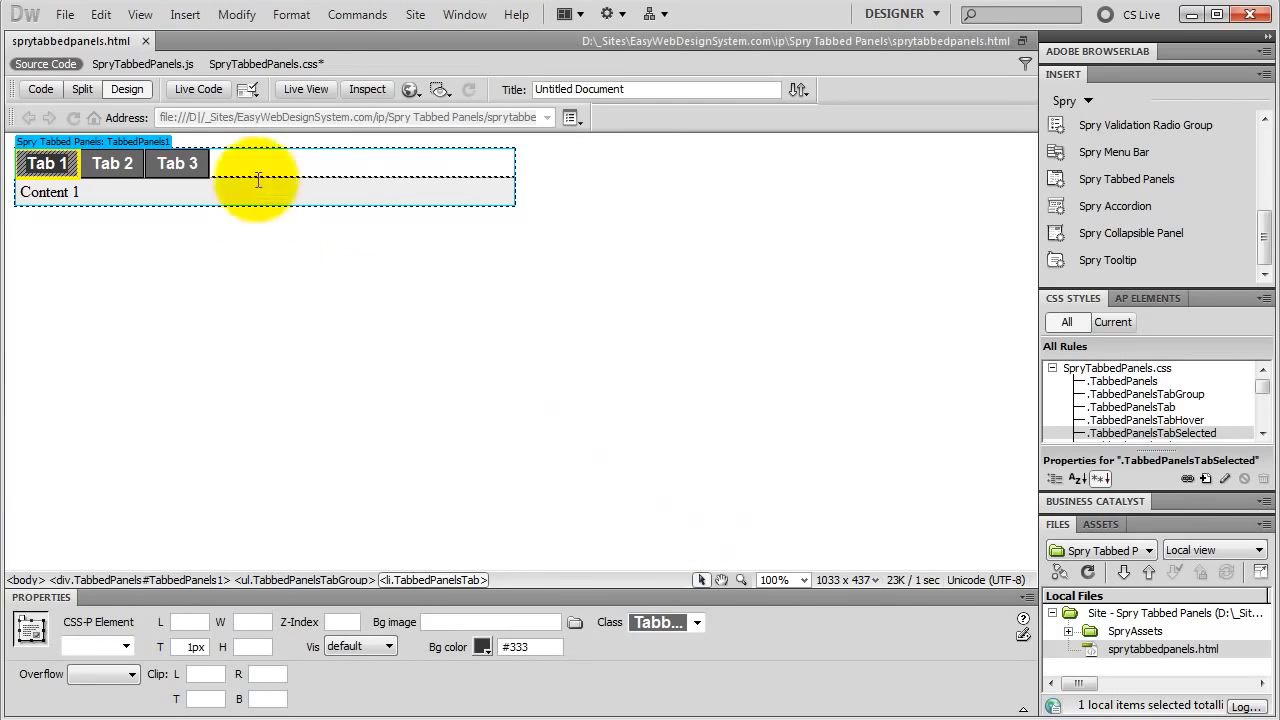
Step: Preview the page in Live View and switch between the three tabs, ending on Tab 1
left_click(306, 90)
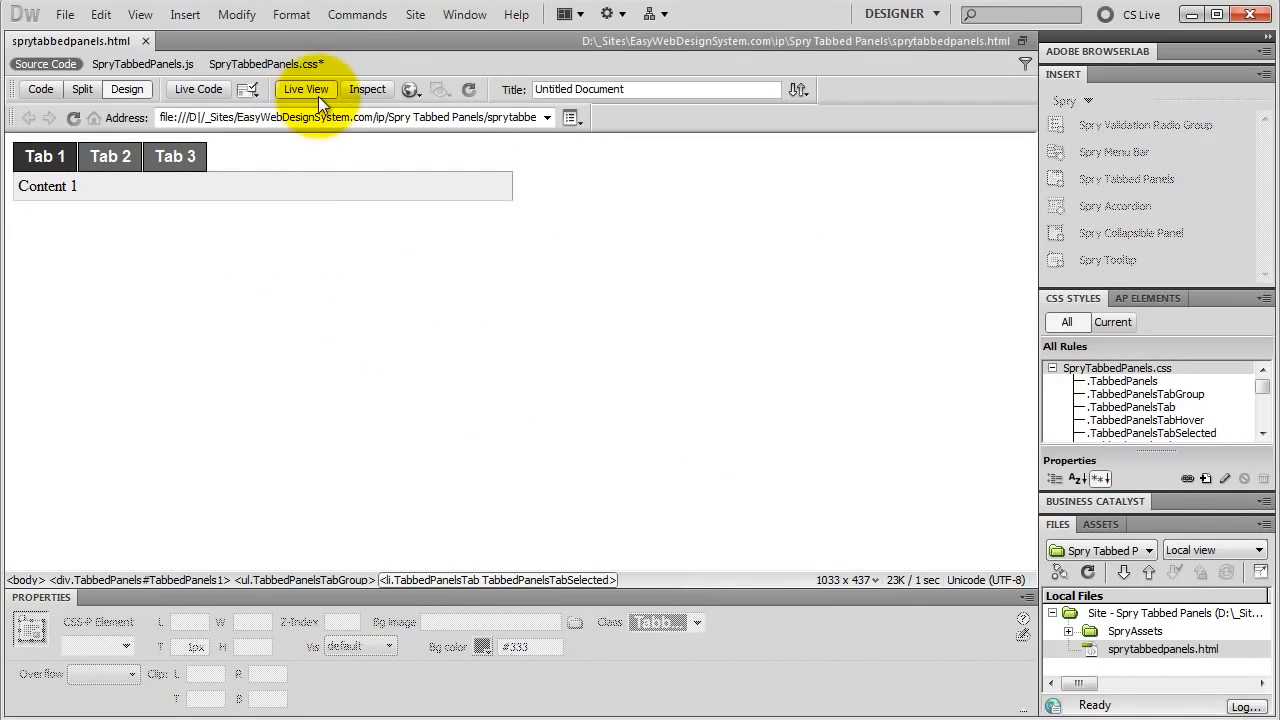
left_click(122, 161)
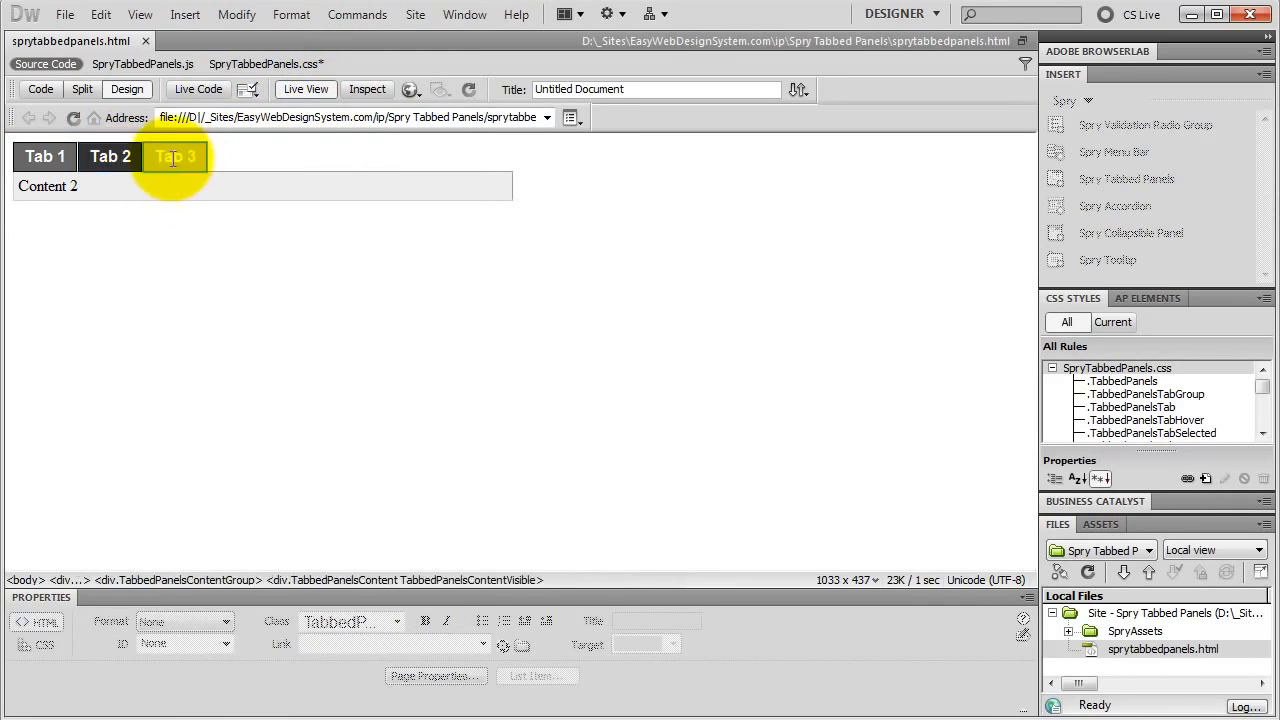
left_click(175, 170)
left_click(112, 164)
left_click(63, 169)
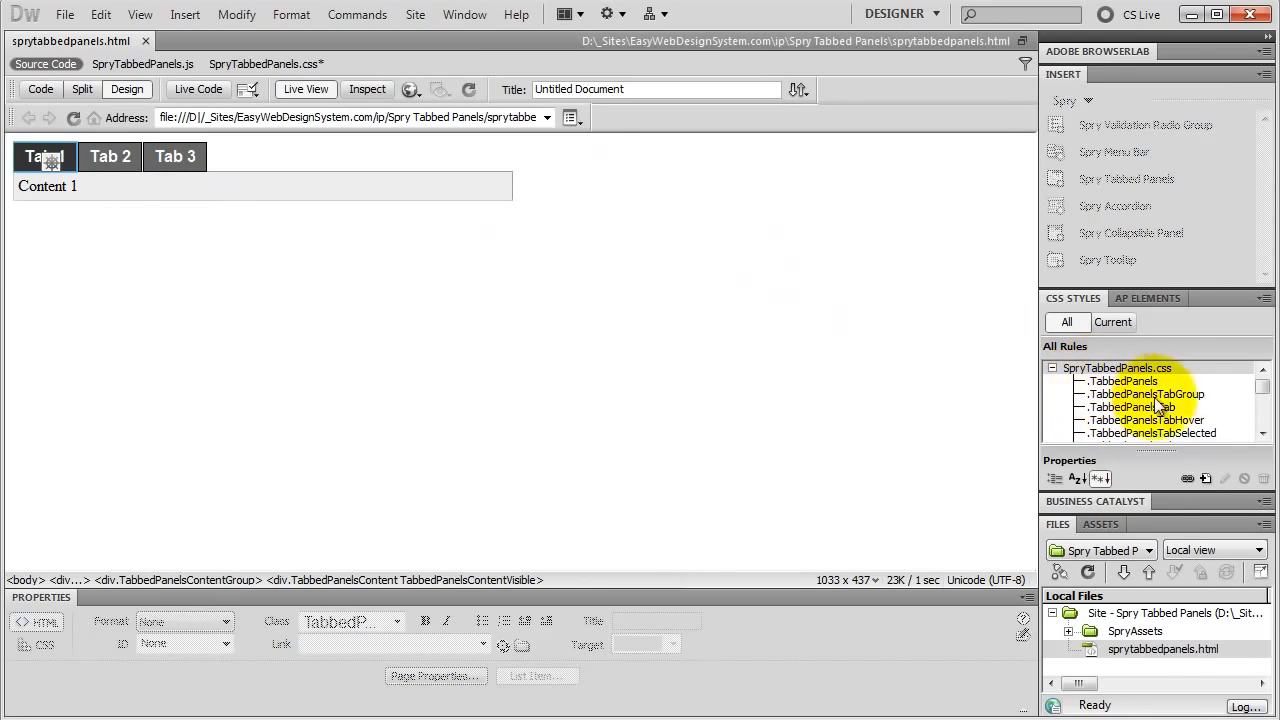
Step: Set the background colour of the .TabbedPanelsTabHover rule to #333
double_click(1110, 421)
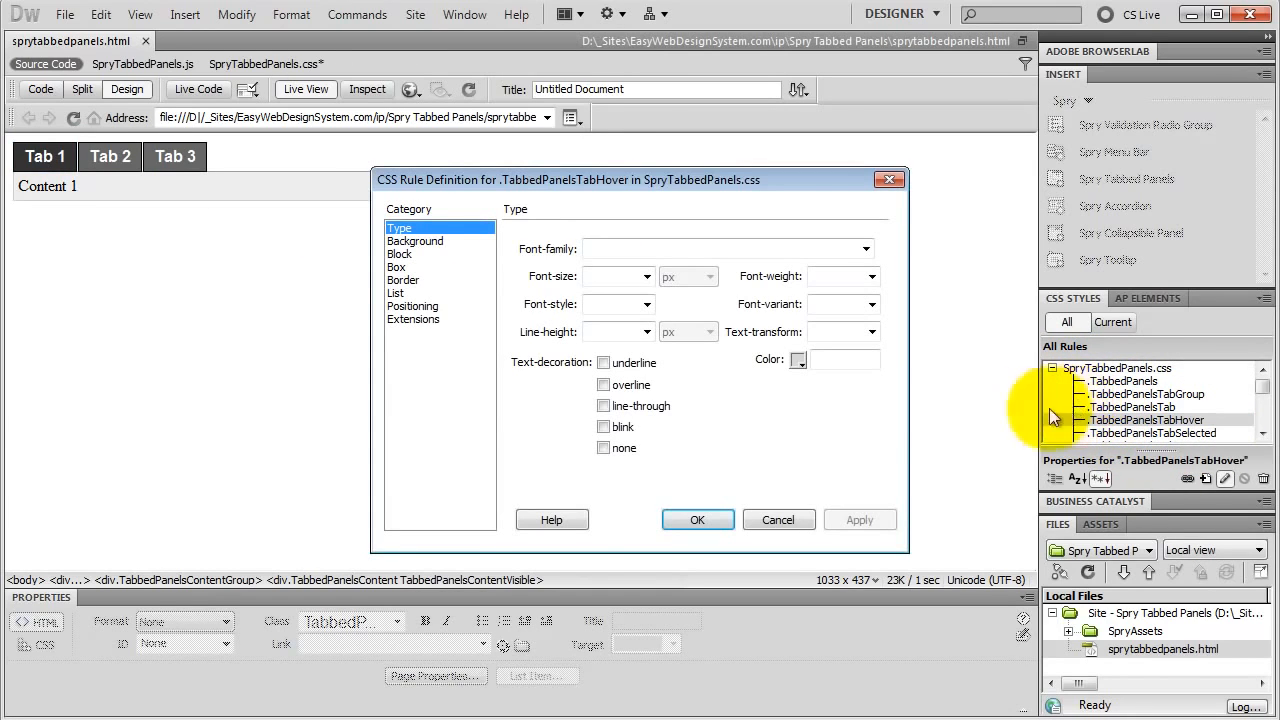
left_click(427, 244)
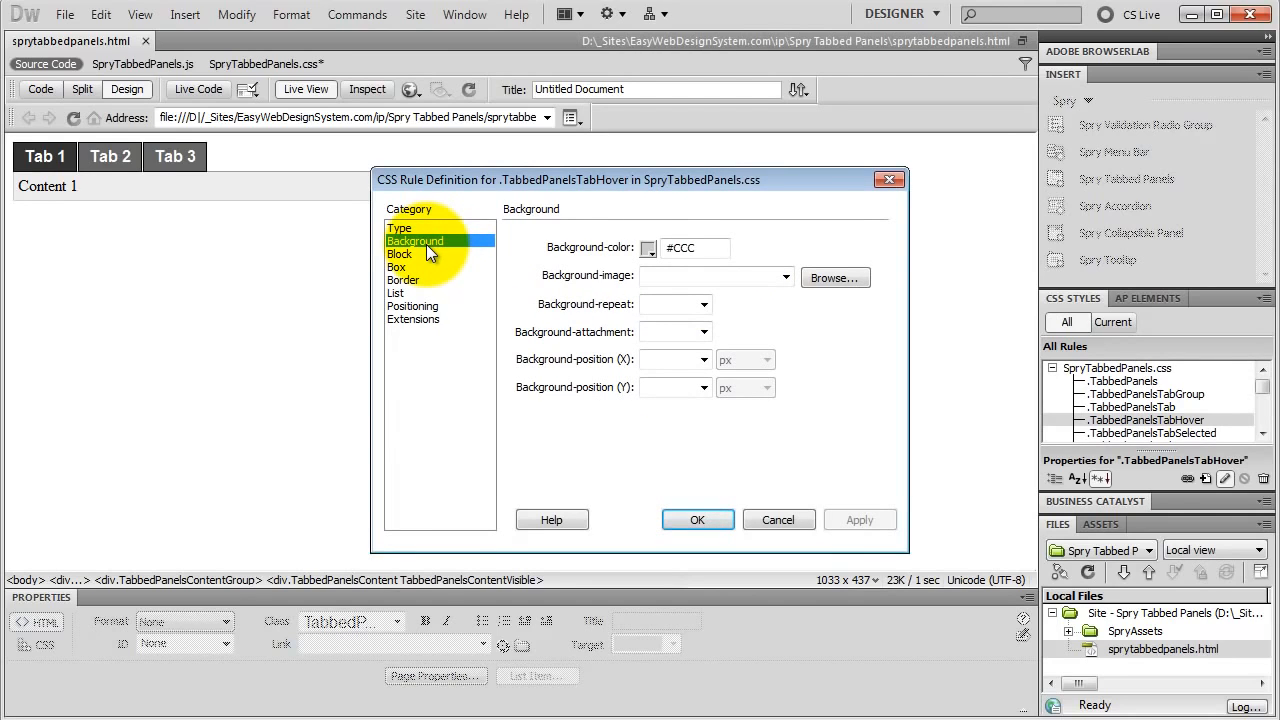
left_click(647, 249)
left_click(645, 277)
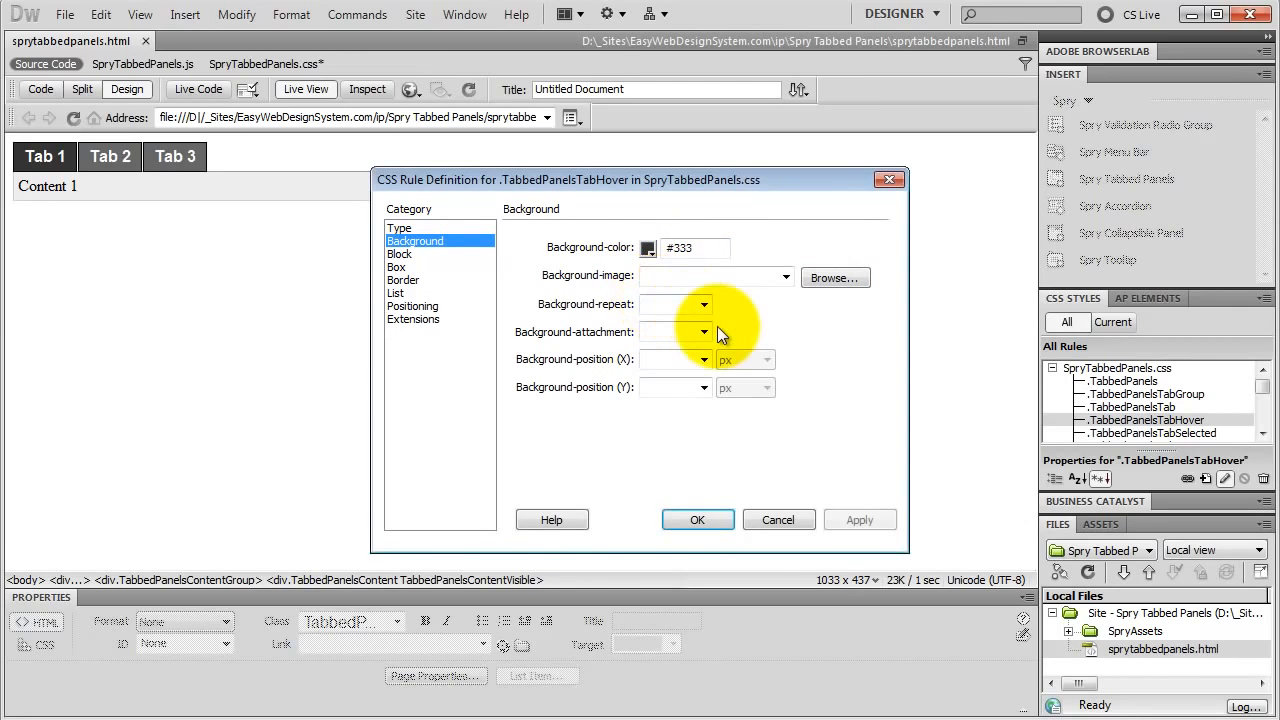
Step: Give the .TabbedPanelsTabHover rule a solid 1 px border in #000 on all four sides
left_click(420, 280)
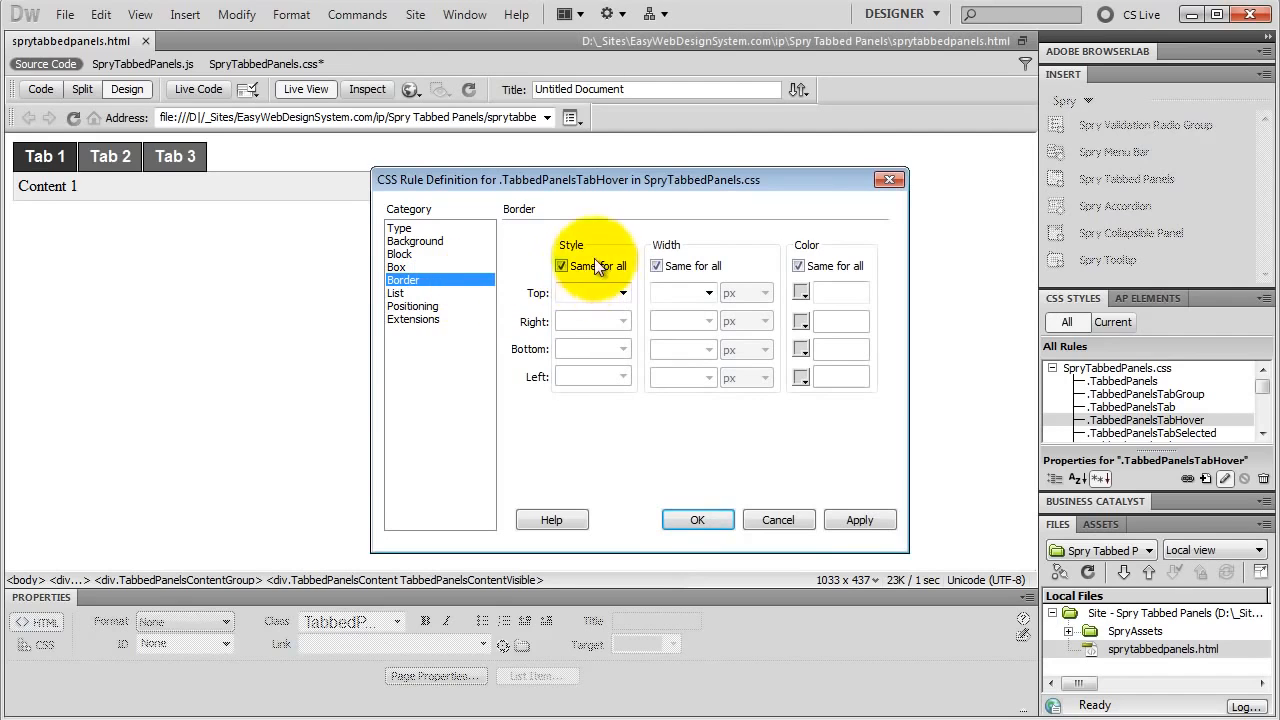
left_click(612, 293)
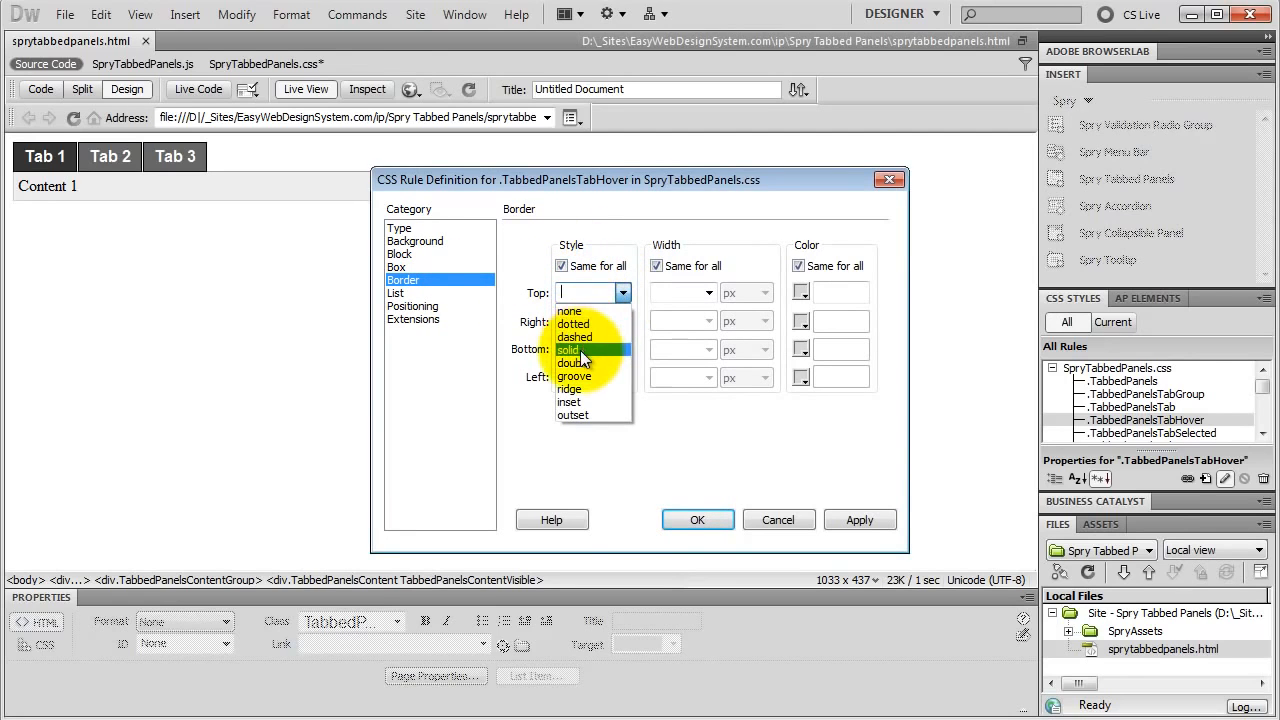
left_click(580, 350)
left_click(669, 294)
type("1")
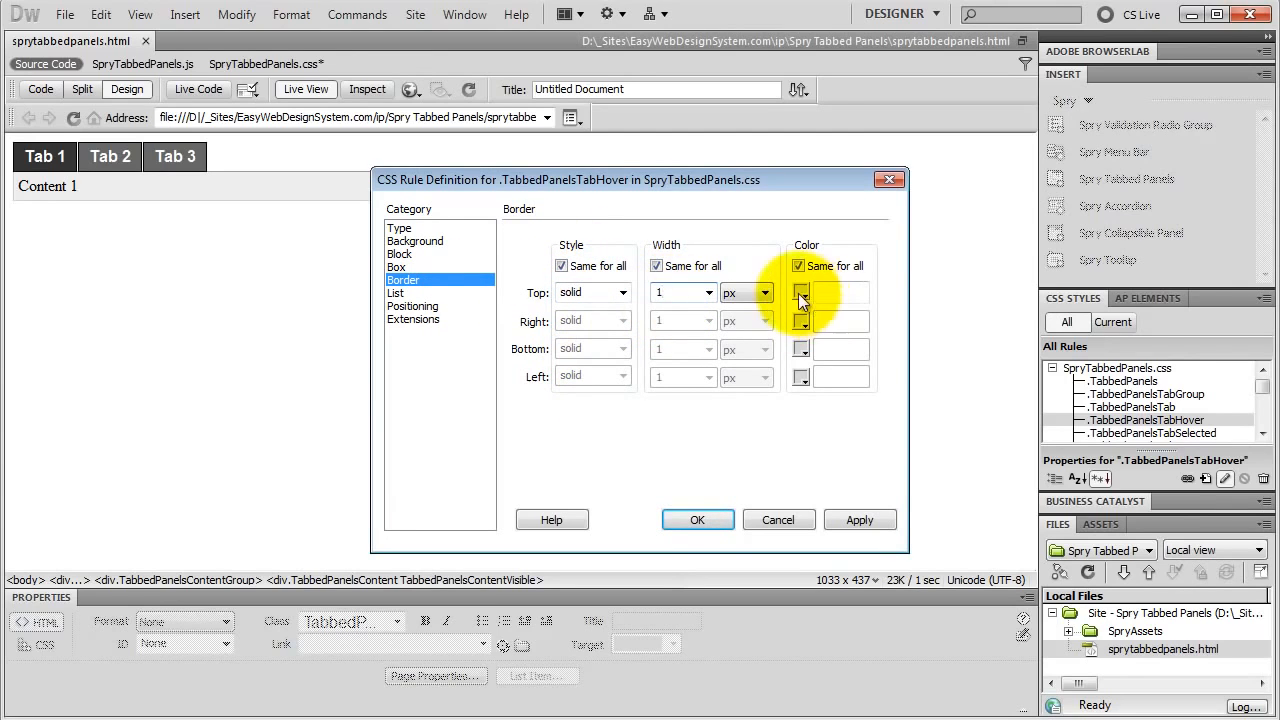
left_click(801, 292)
left_click(808, 330)
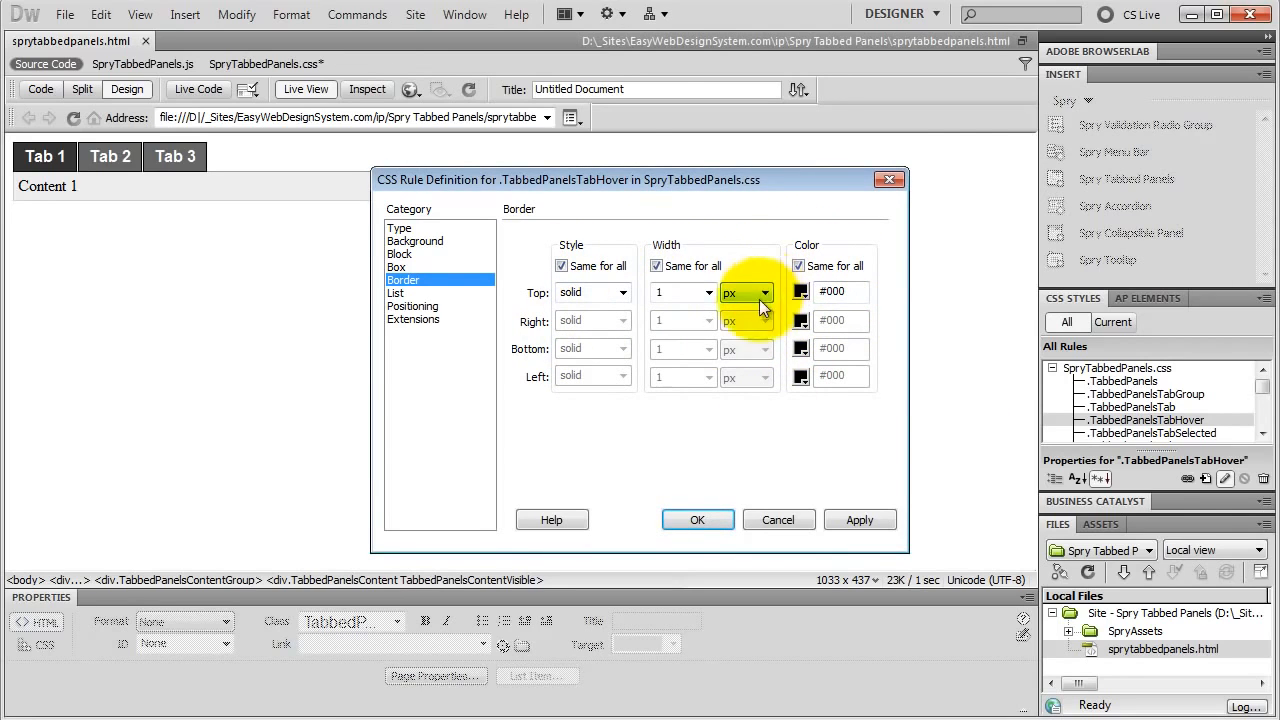
left_click(686, 521)
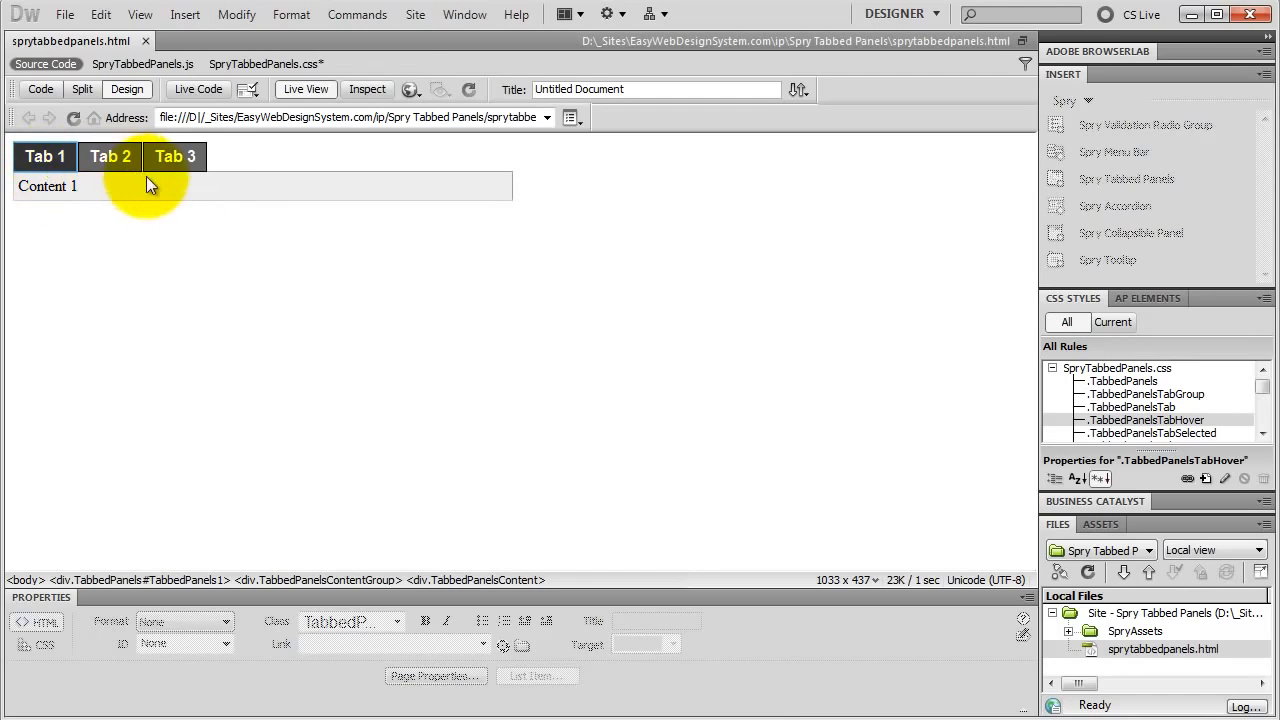
Step: Look up the CSS rules behind the Content 1 panel and set the .TabbedPanelsContentGroup font family to Arial, Helvetica, sans-serif
left_click(92, 186, "alt")
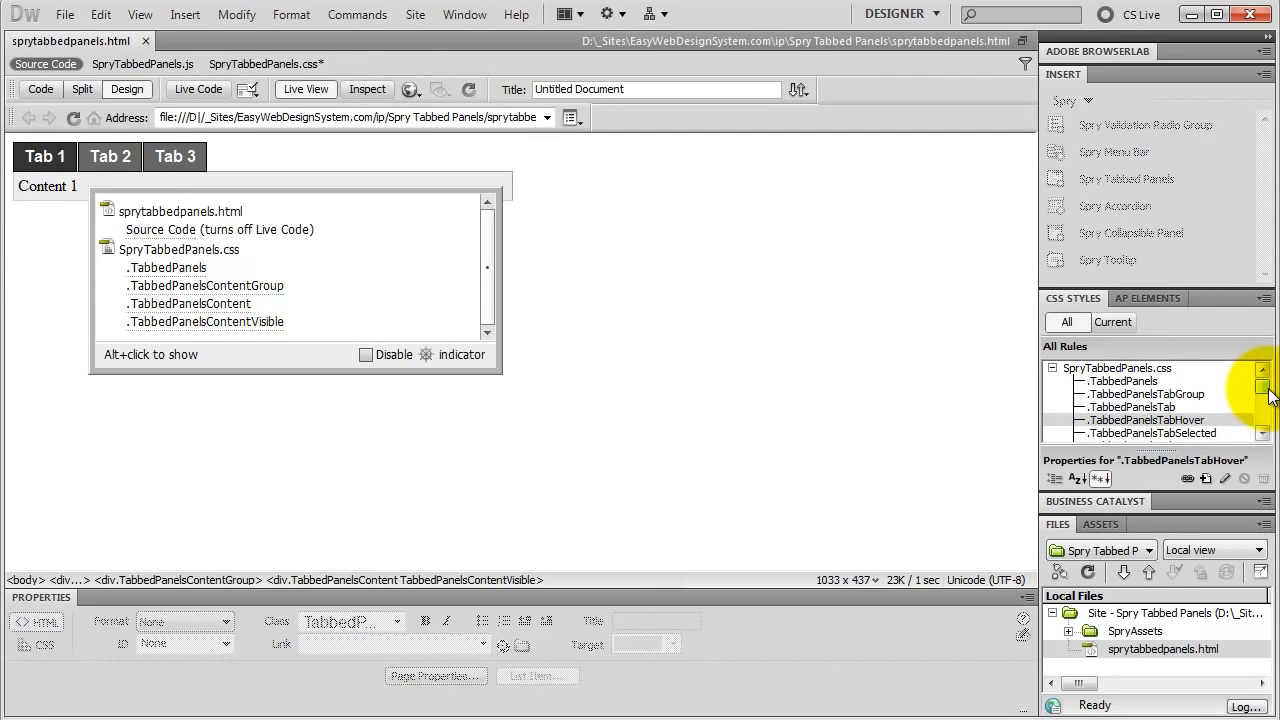
left_click_drag(1263, 390, 1264, 399)
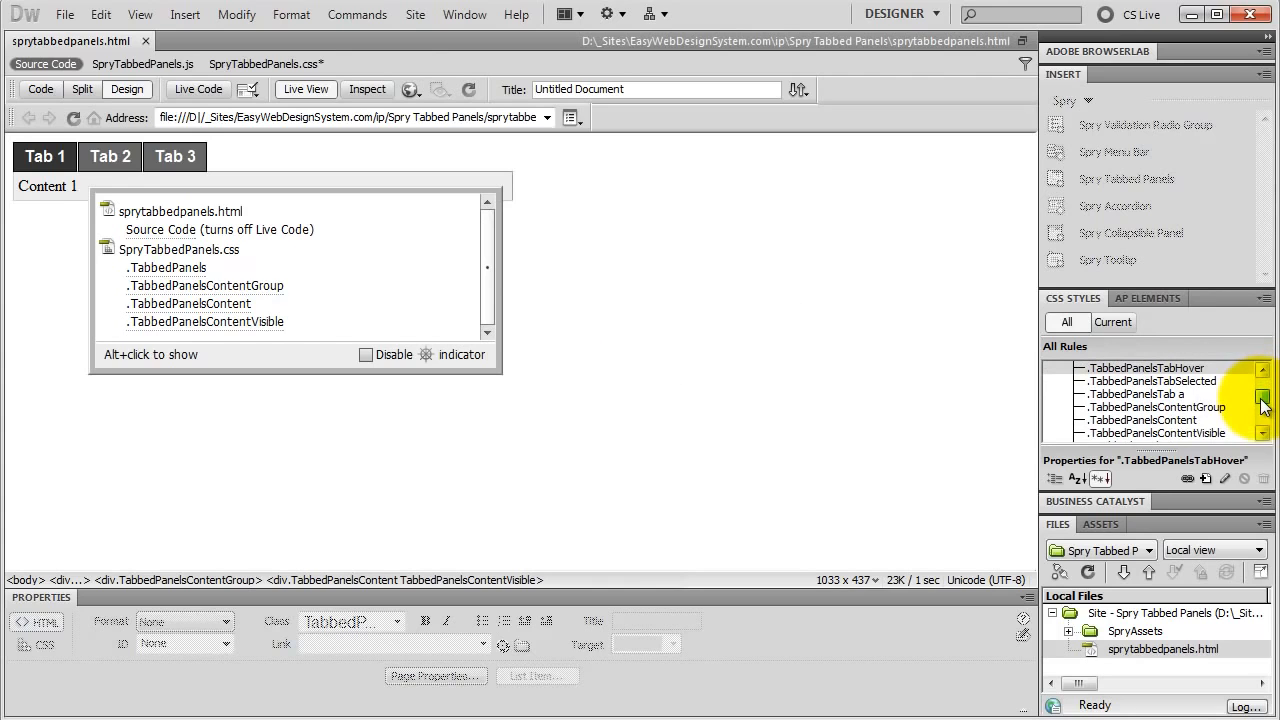
double_click(1179, 409)
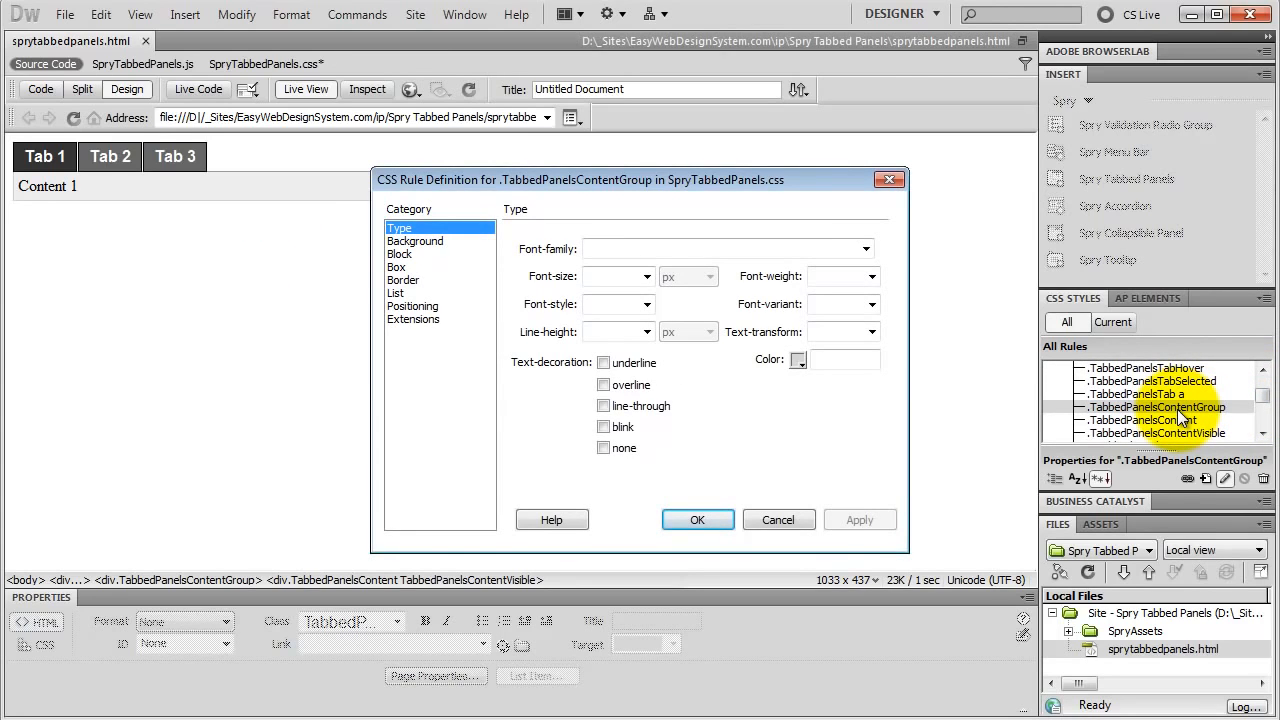
left_click(866, 250)
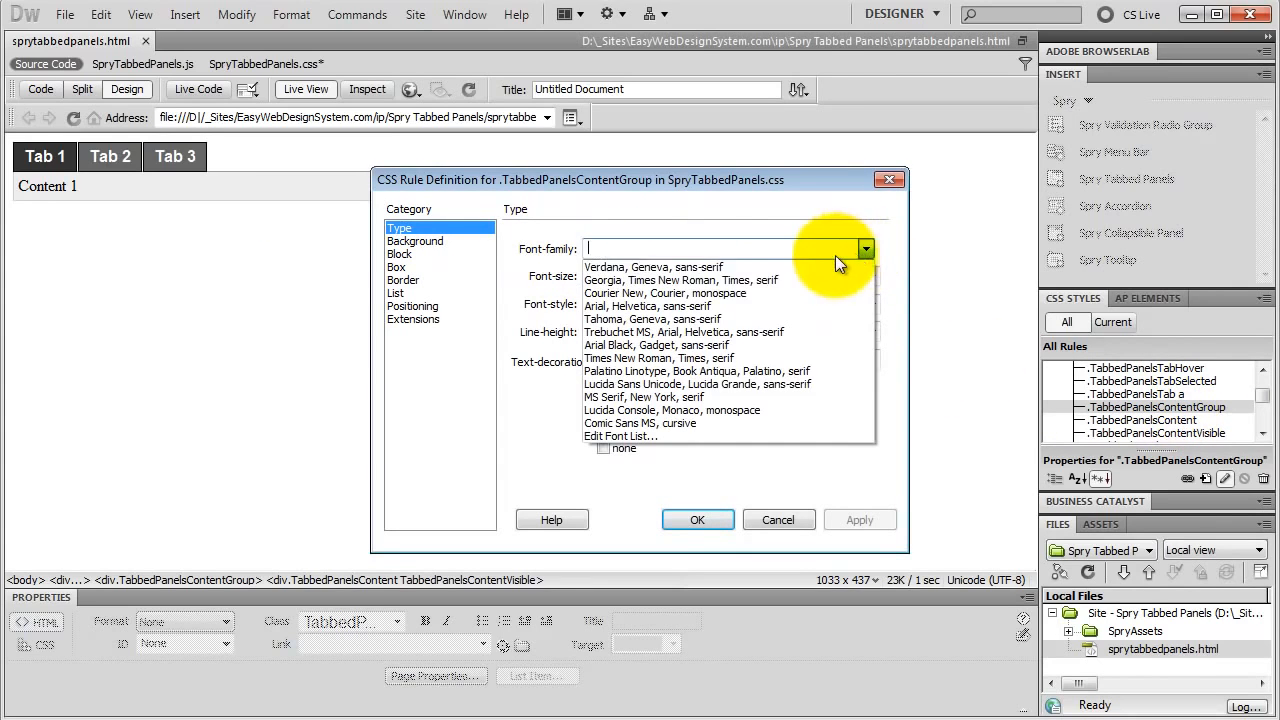
left_click(779, 310)
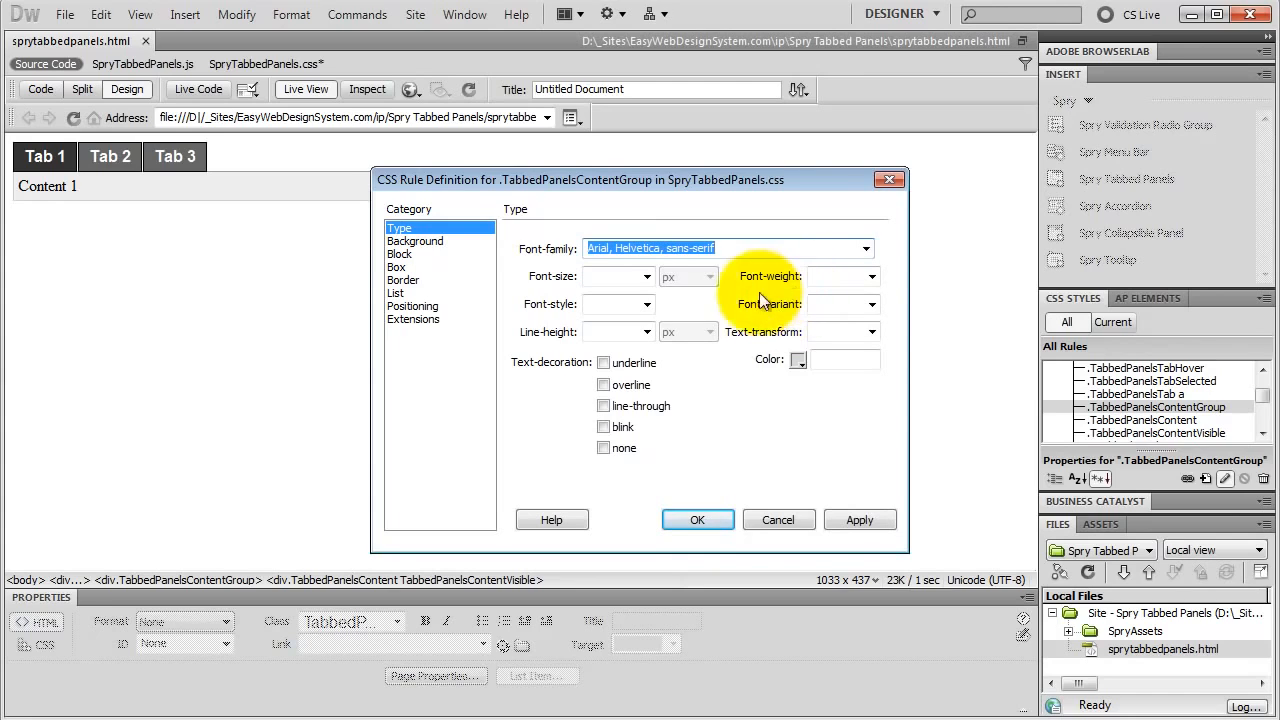
Step: Give the .TabbedPanelsContentGroup rule a #CCC background colour and 10 px padding on all sides
left_click(418, 241)
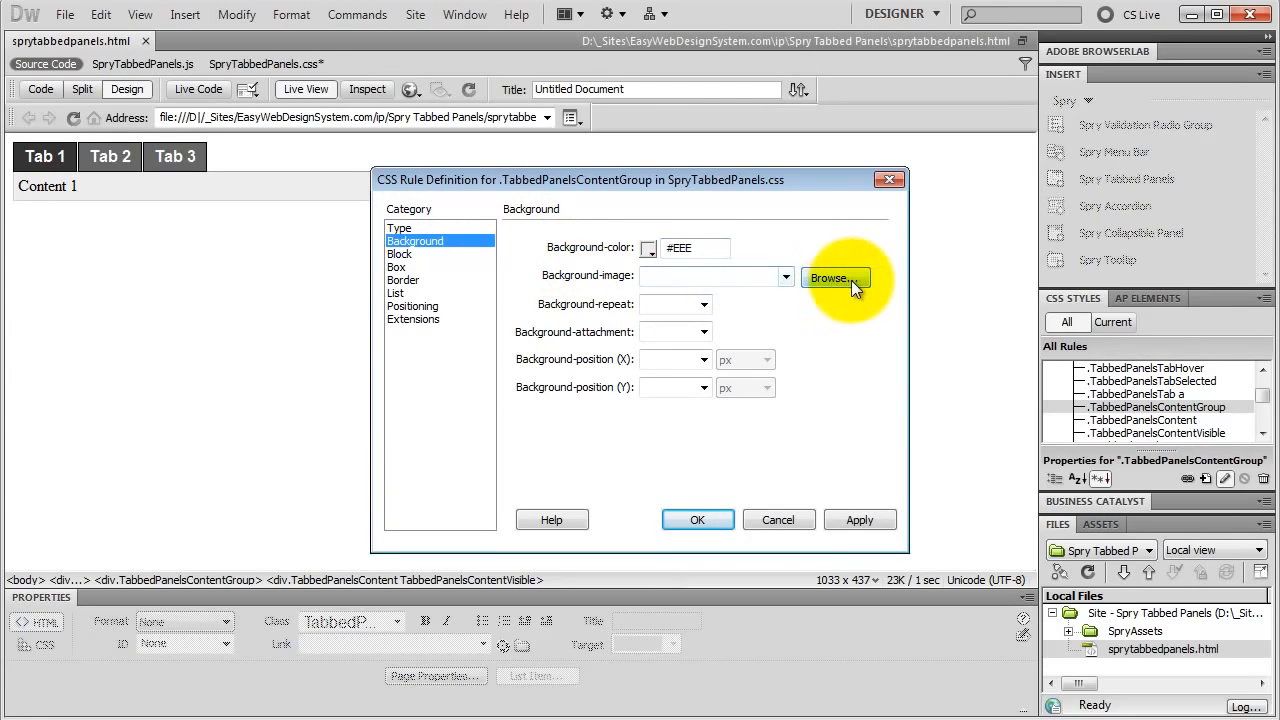
left_click(649, 250)
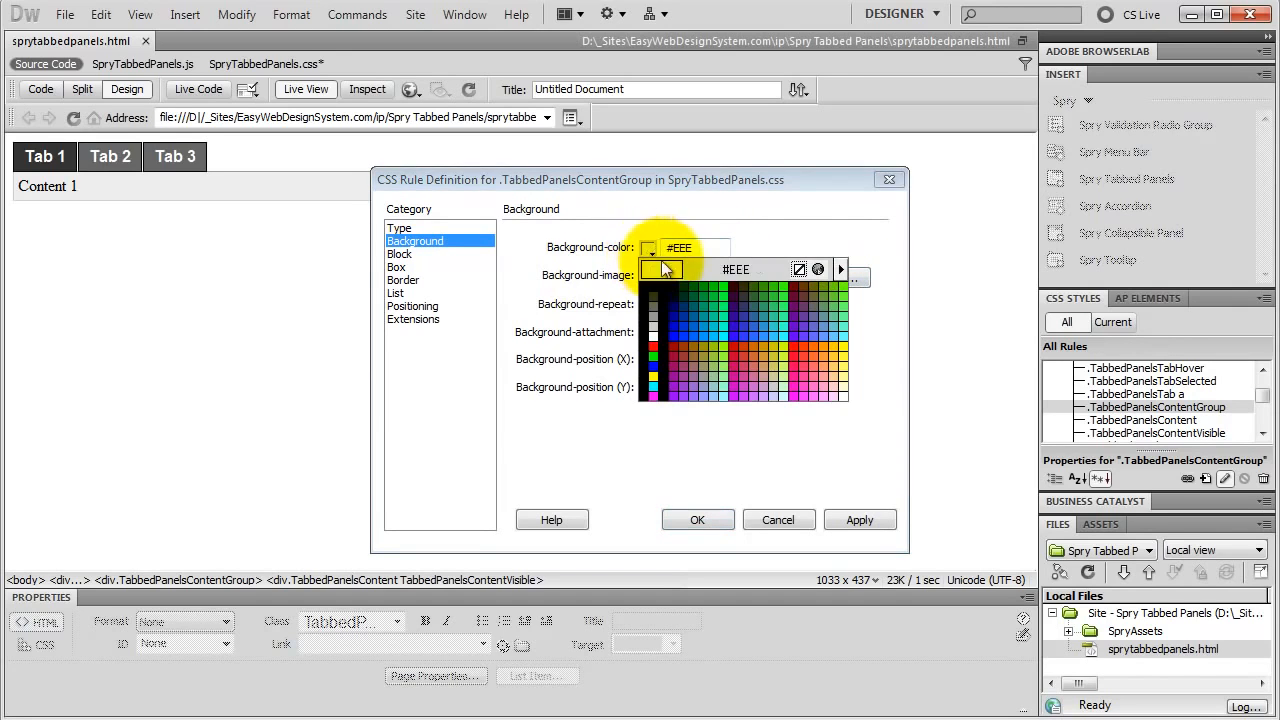
left_click(653, 324)
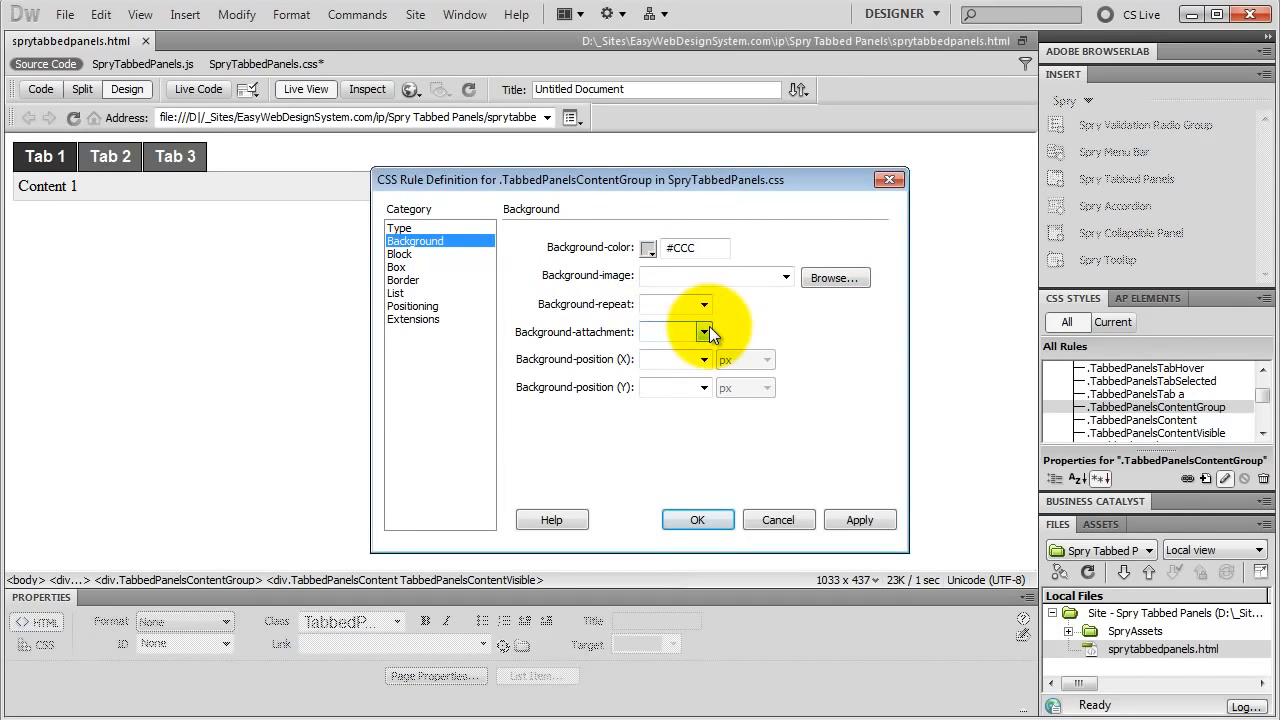
left_click(398, 267)
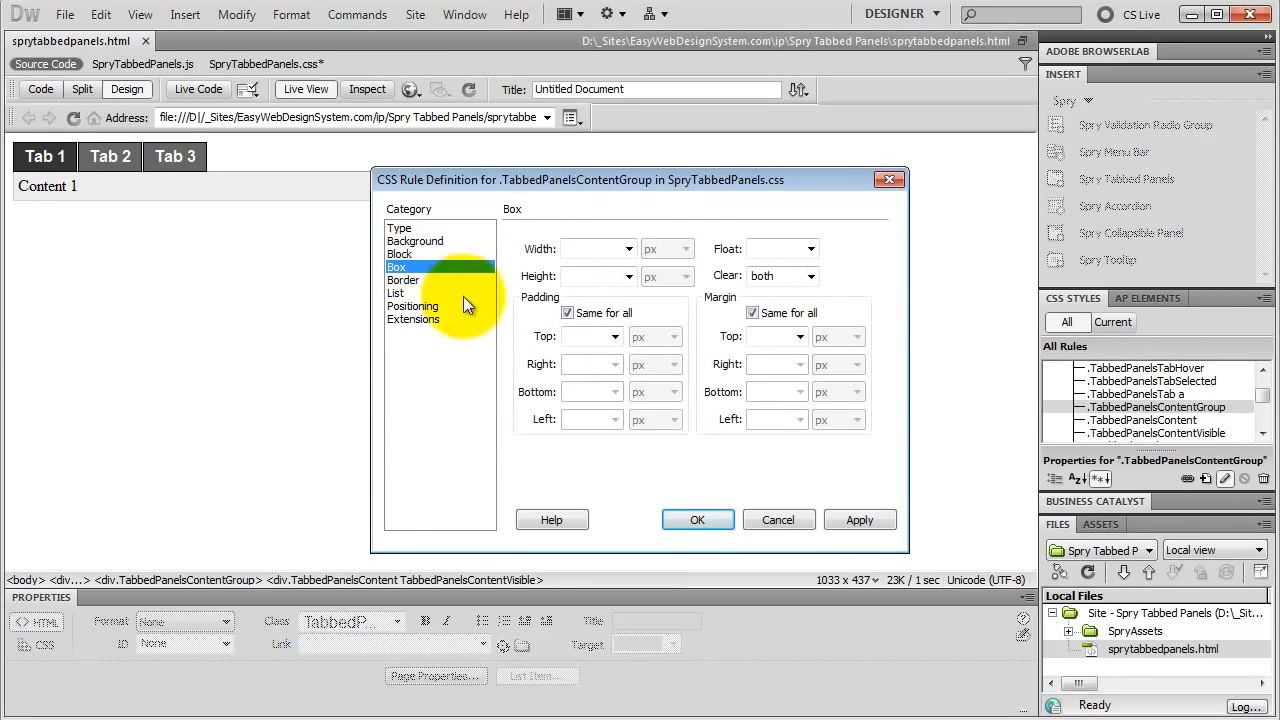
left_click(575, 340)
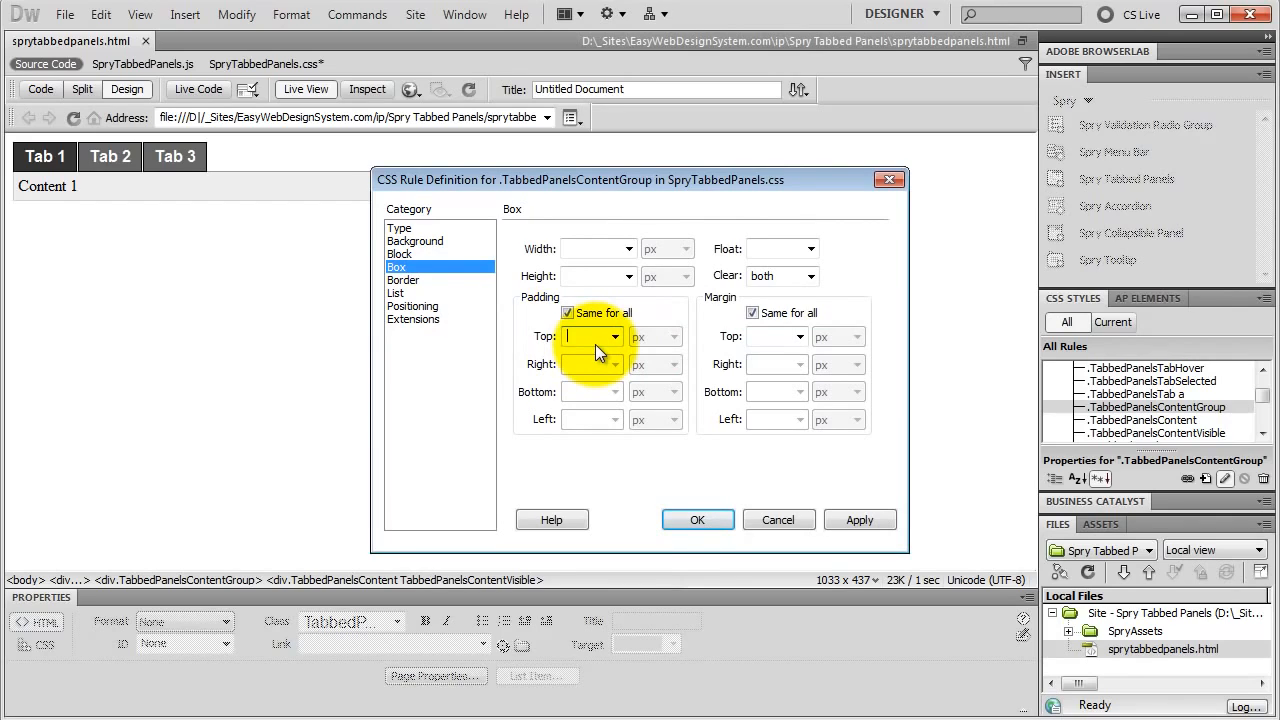
type("10")
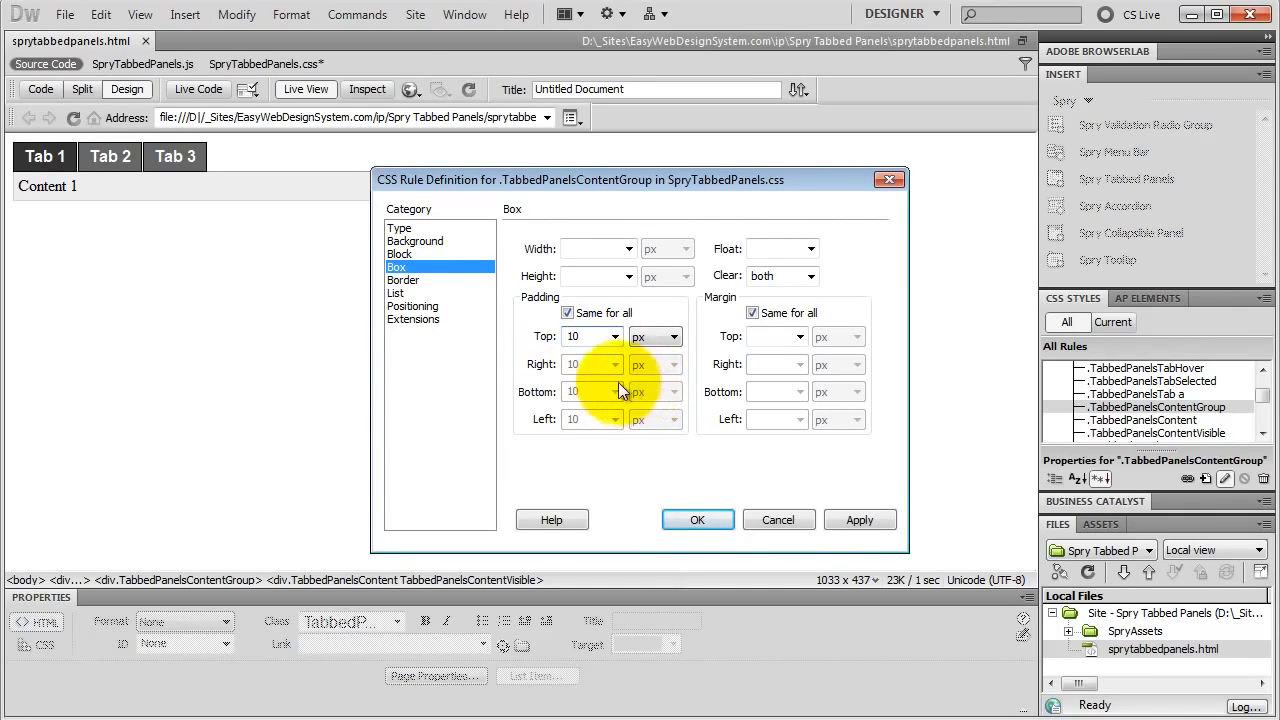
Step: Set the border colour of the .TabbedPanelsContentGroup rule to #000, the same for all sides, and apply the rule changes
left_click(398, 281)
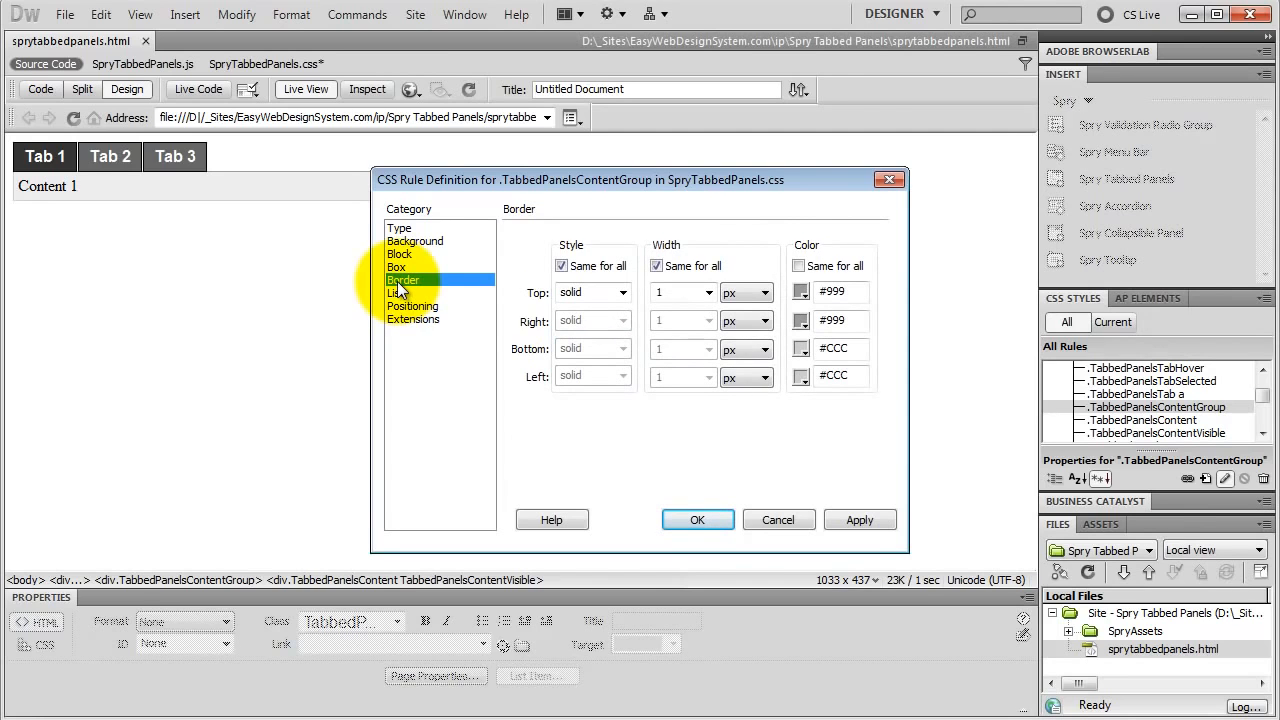
left_click(801, 292)
left_click(799, 306)
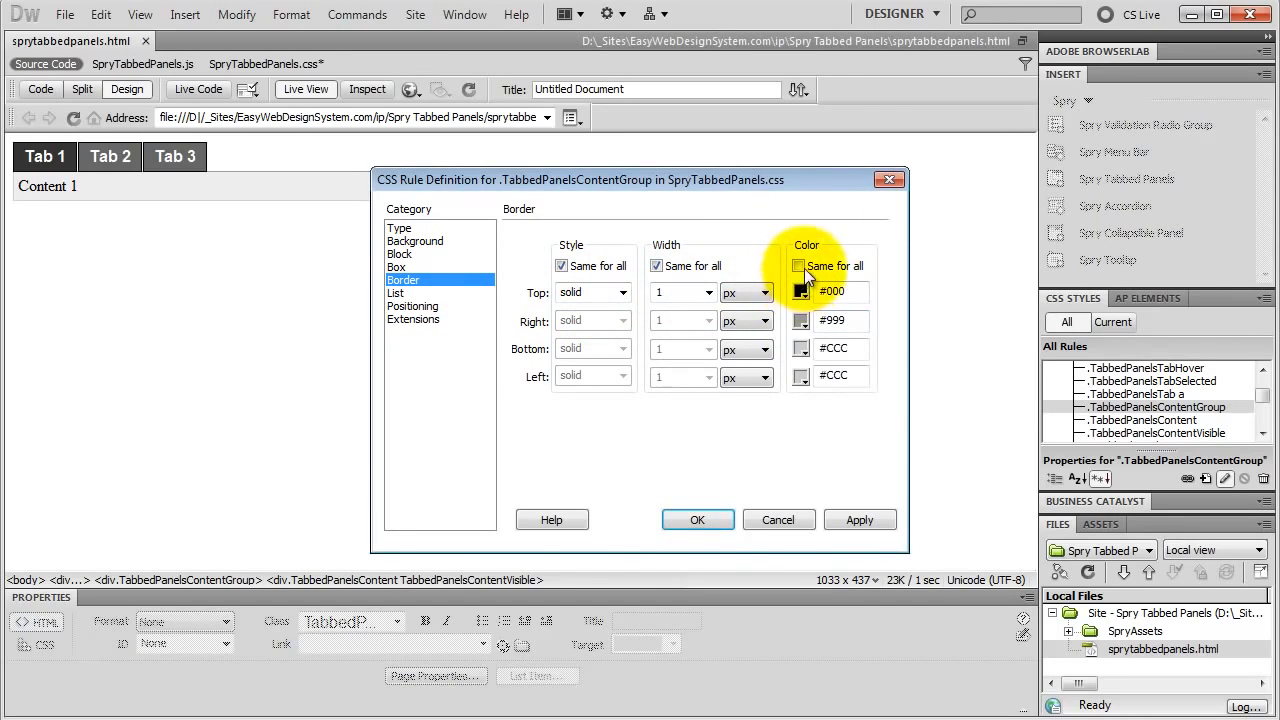
left_click(799, 266)
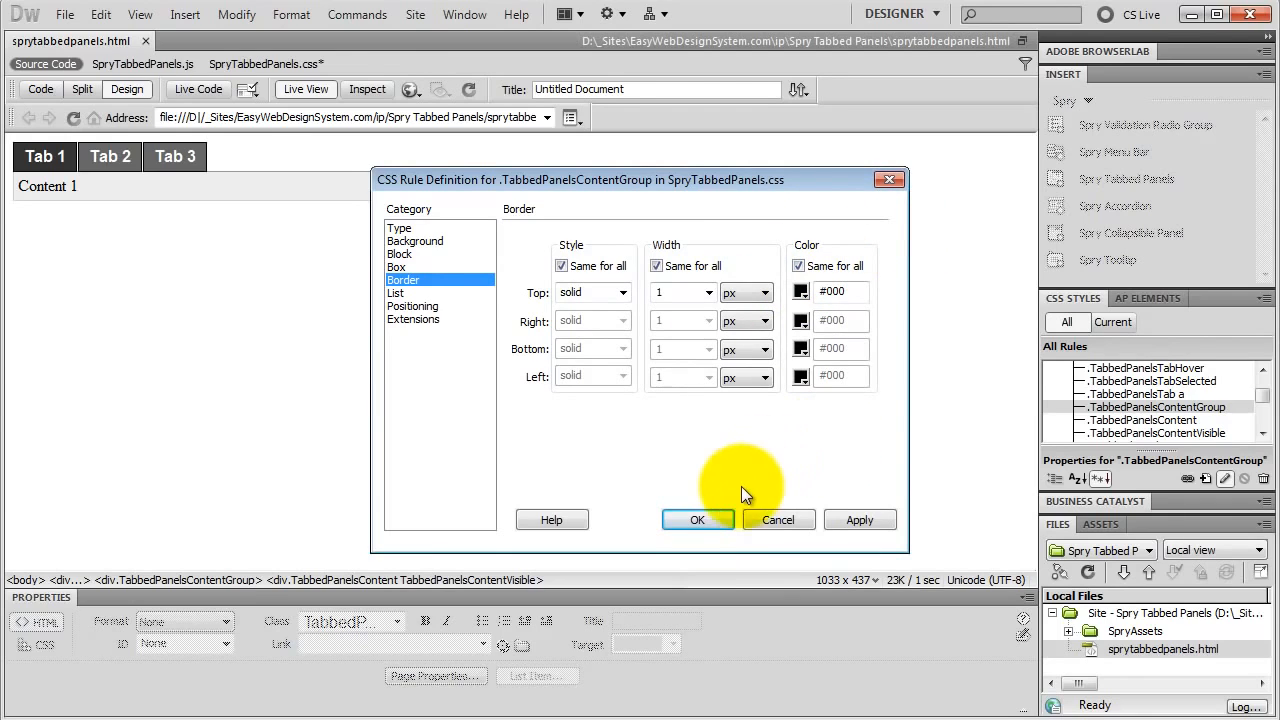
left_click(700, 521)
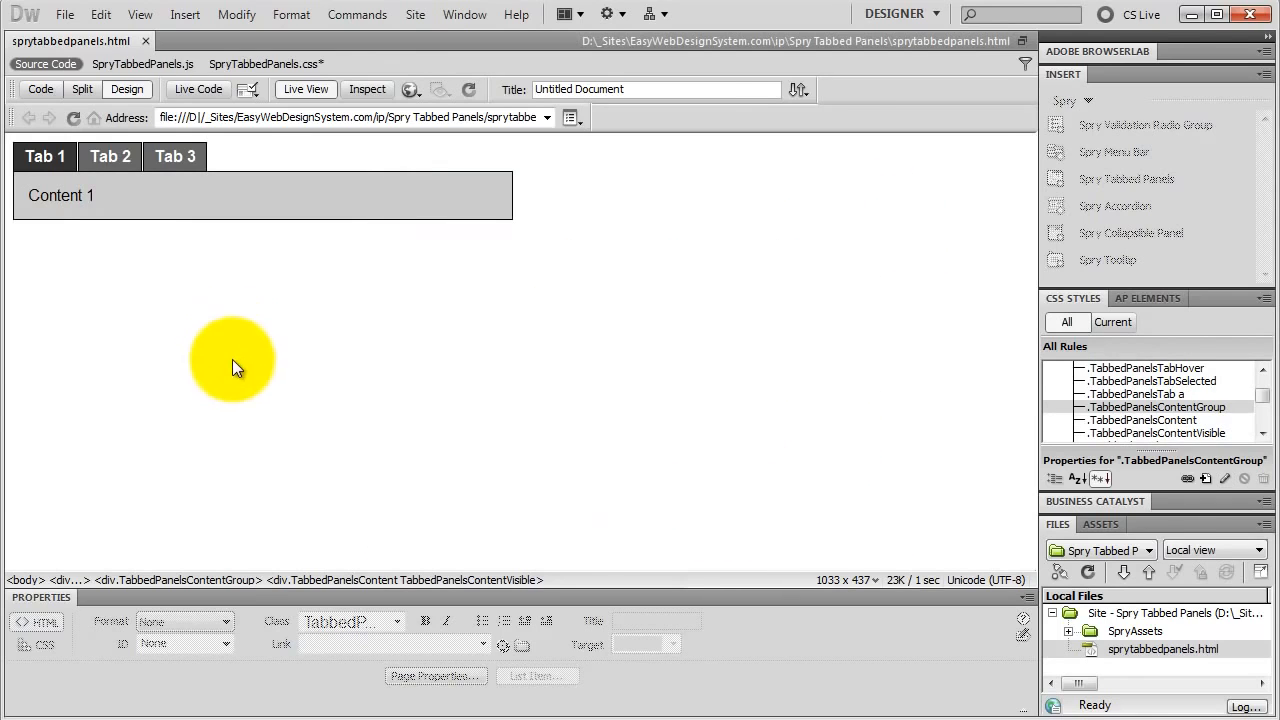